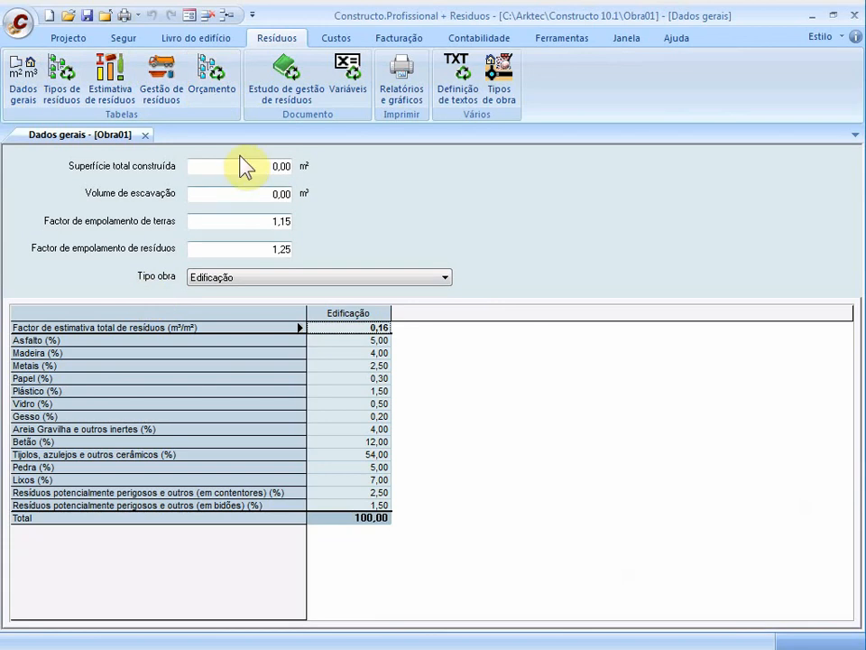
Step: Set the total built surface to 1000 m² and the excavation volume to 100 m³ in the general data
{"action": "left_click", "coordinate": [236, 165]}
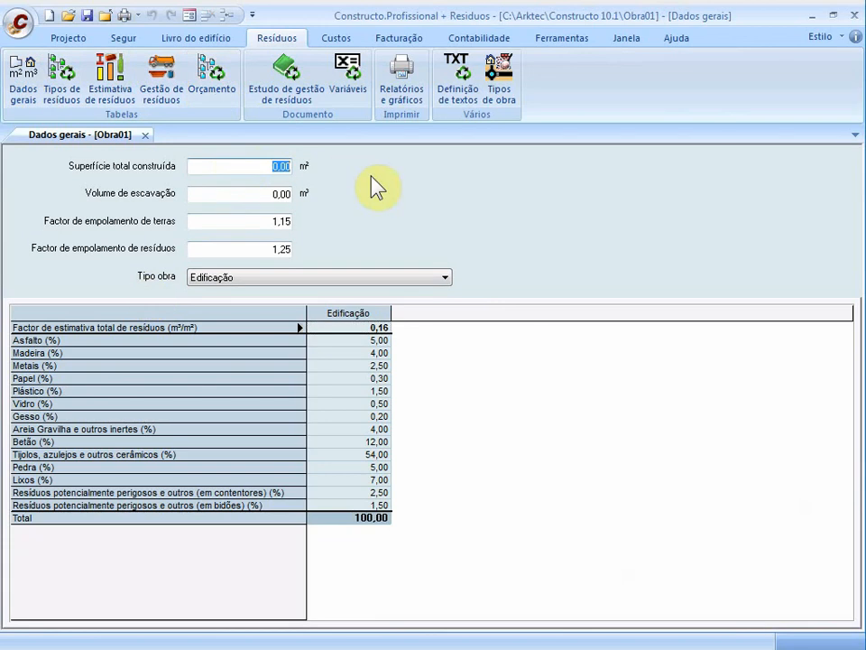
{"action": "type", "text": "1000"}
{"action": "left_click", "coordinate": [262, 191]}
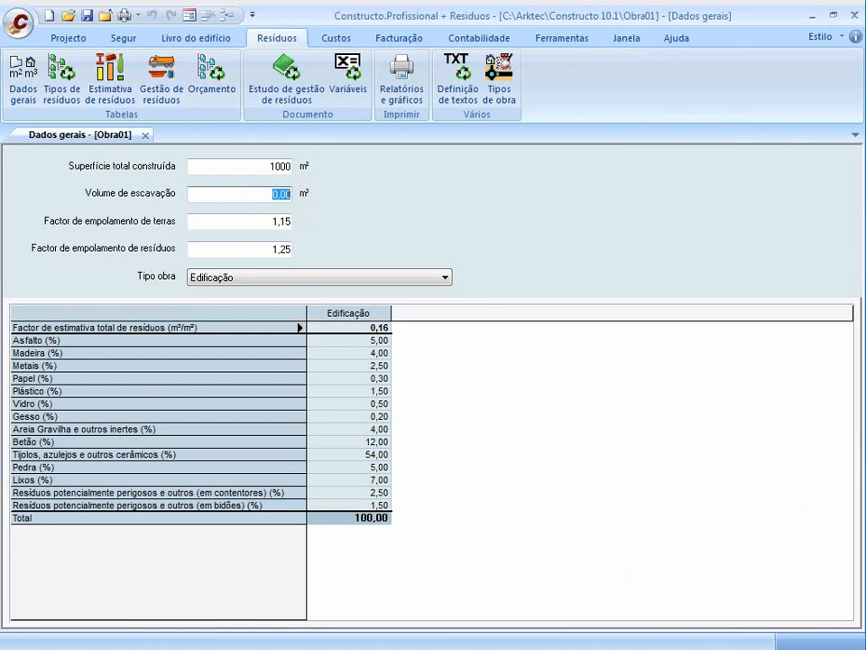
{"action": "type", "text": "100"}
{"action": "left_click", "coordinate": [207, 222]}
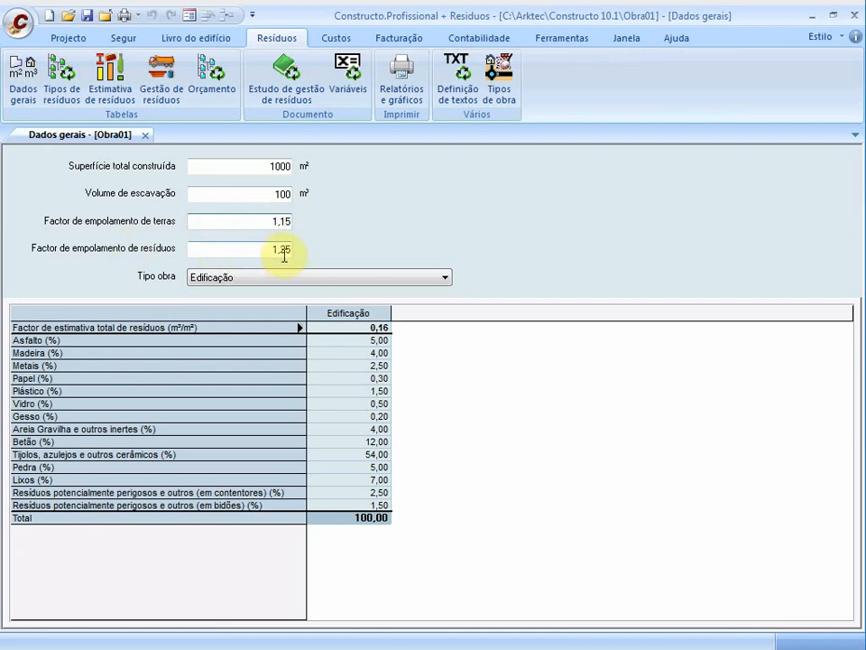
Step: Examine the available work types and the waste percentages listed for Edificação
{"action": "left_click", "coordinate": [346, 275]}
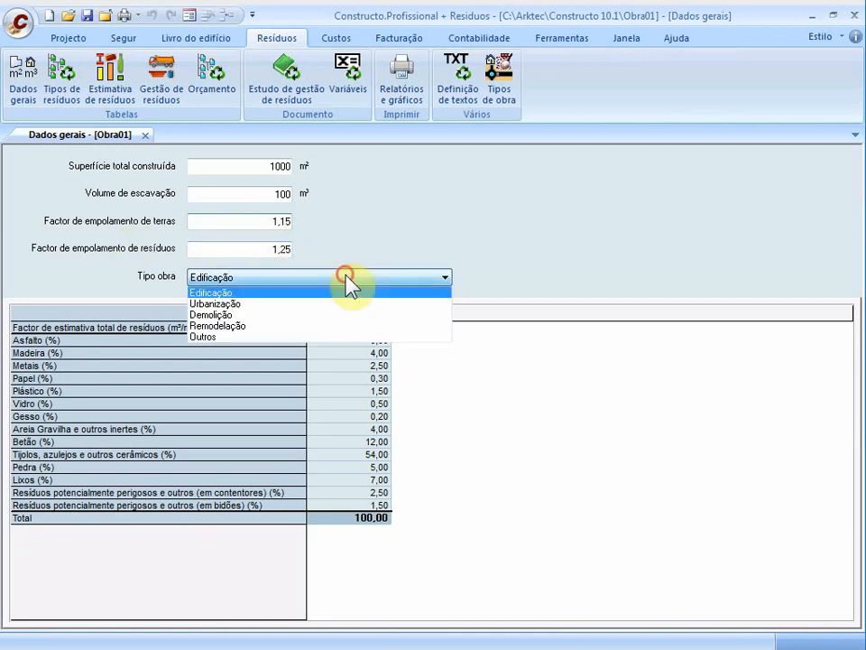
{"action": "left_click", "coordinate": [406, 217]}
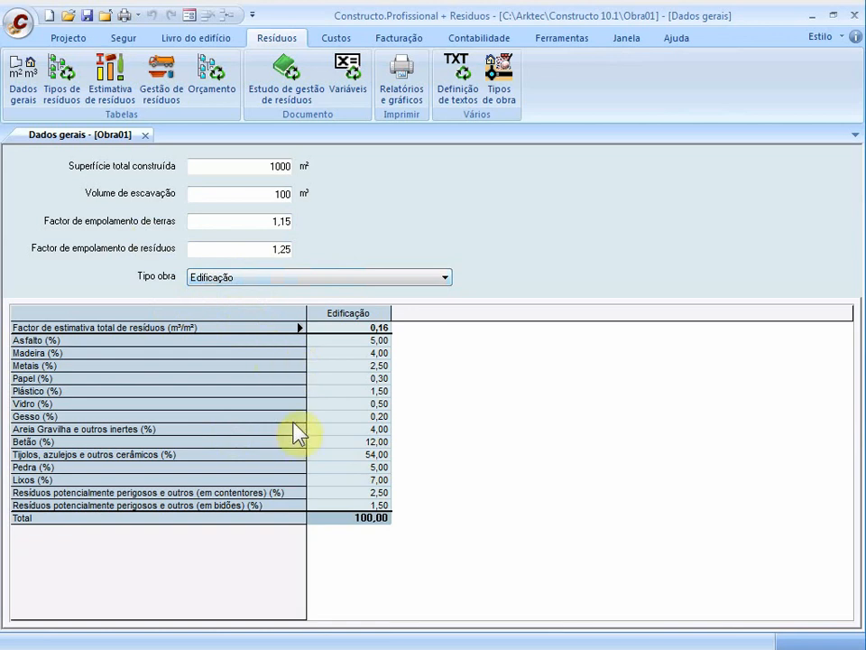
{"action": "left_click", "coordinate": [365, 341]}
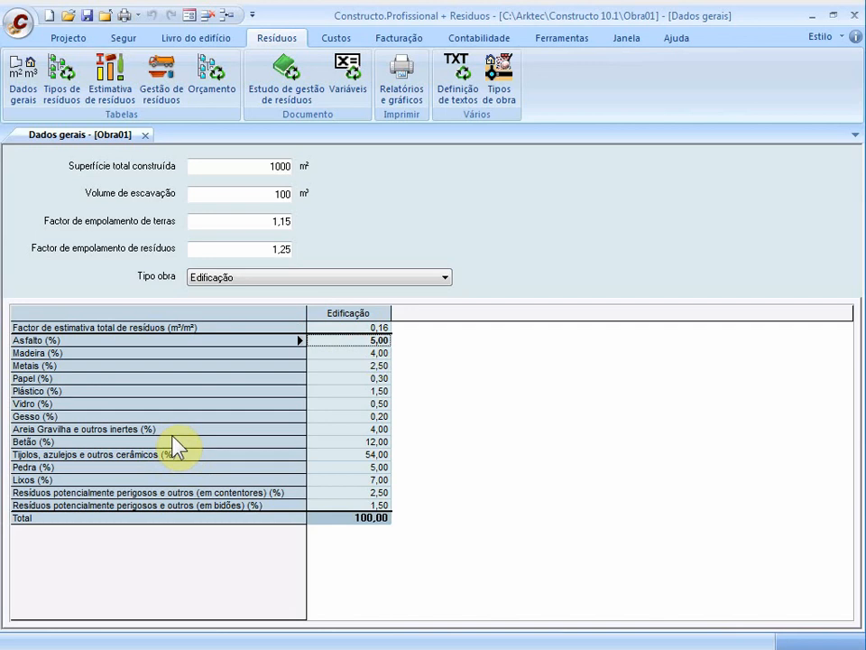
{"action": "left_click", "coordinate": [347, 353]}
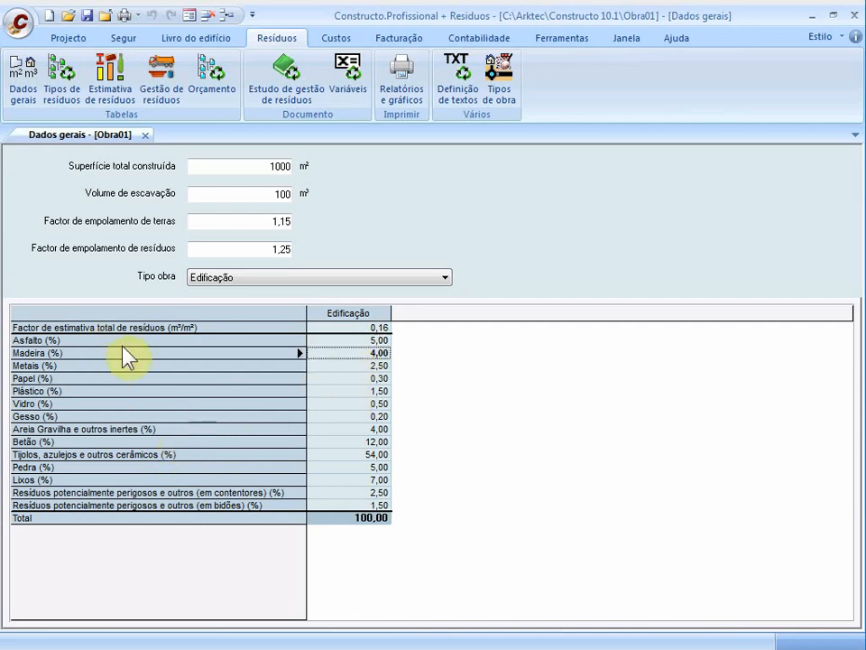
{"action": "key", "text": "Down"}
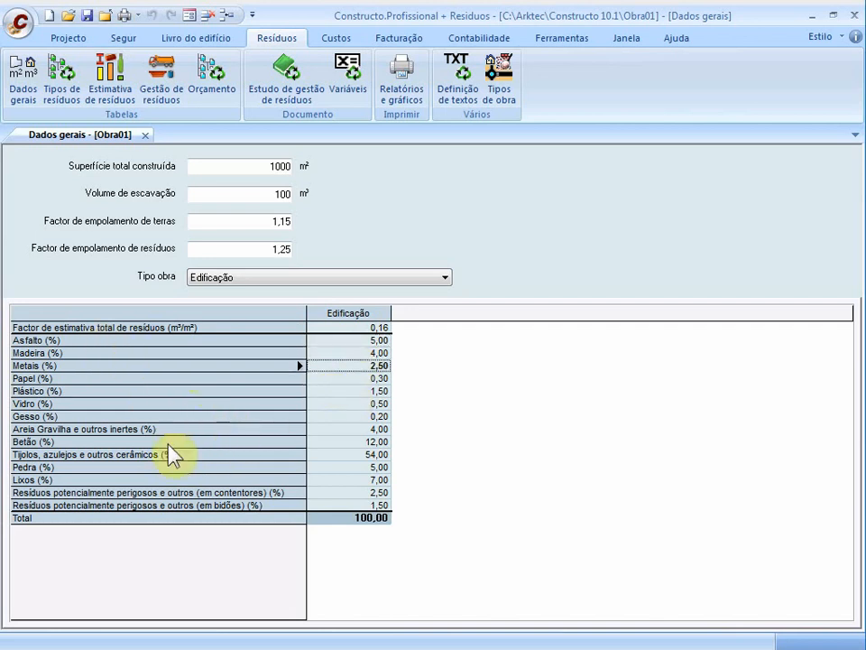
{"action": "left_click", "coordinate": [177, 454]}
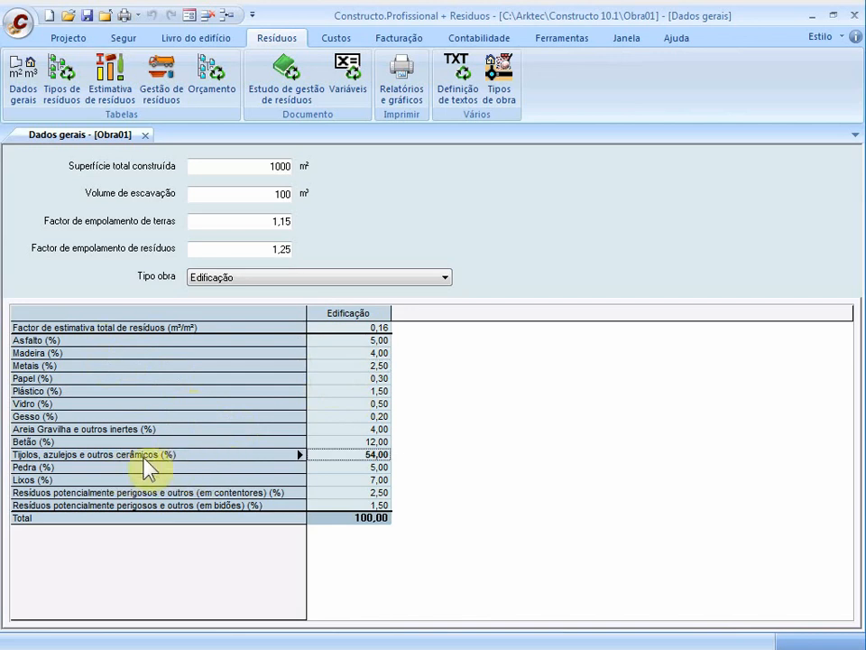
{"action": "left_click", "coordinate": [350, 443]}
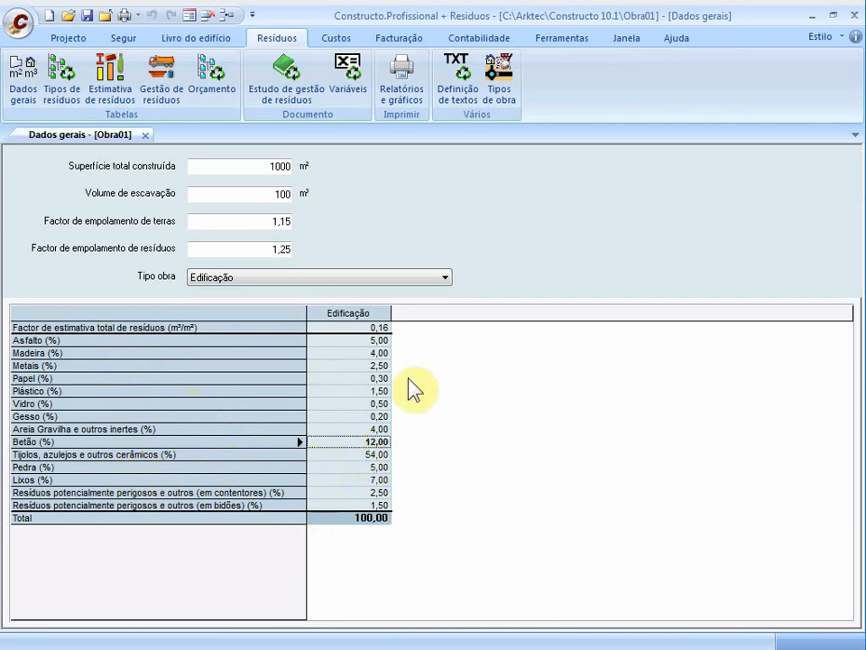
Step: Try the Urbanização work type to compare its percentages, and return the selection to Edificação
{"action": "left_click", "coordinate": [444, 280]}
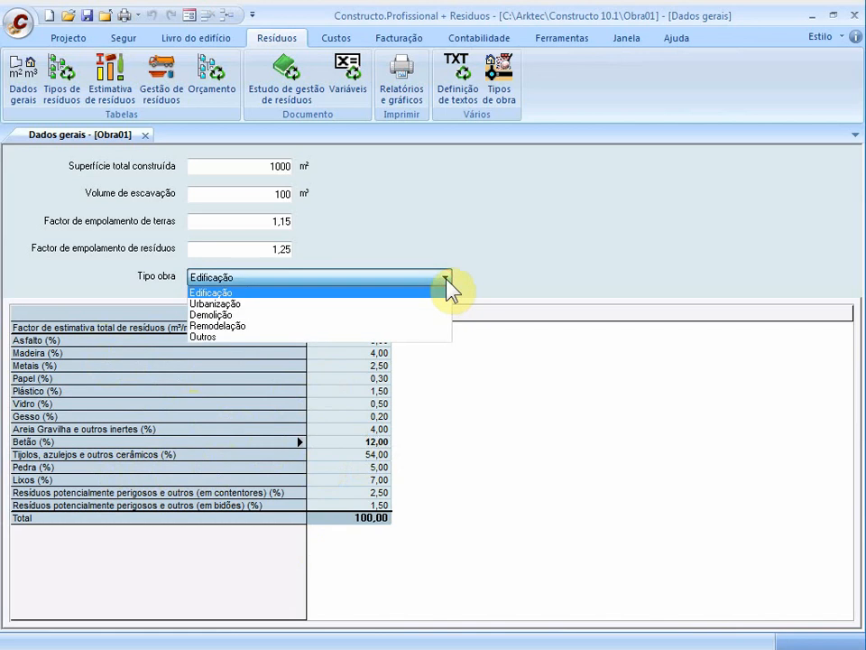
{"action": "left_click", "coordinate": [403, 305]}
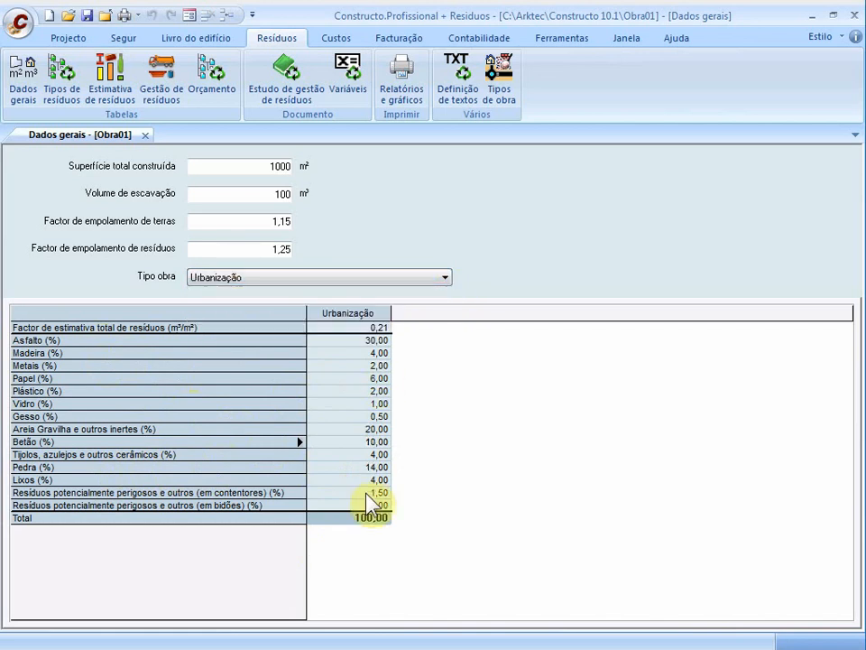
{"action": "left_click", "coordinate": [442, 278]}
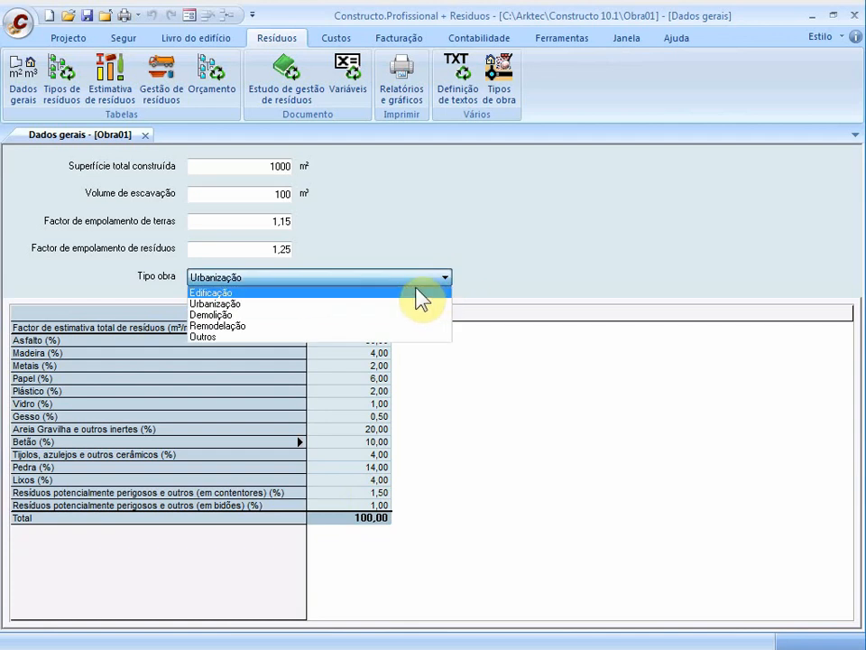
{"action": "left_click", "coordinate": [415, 292]}
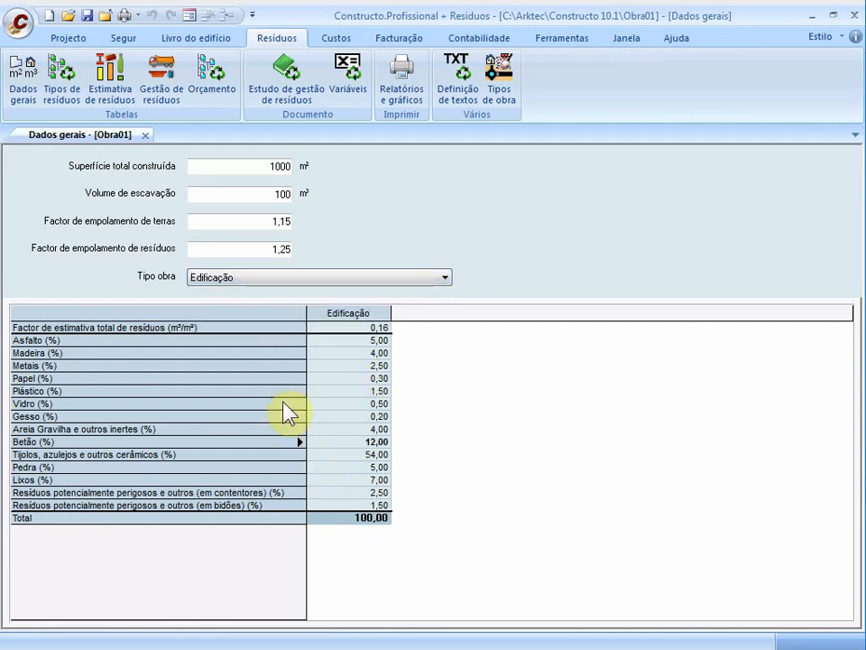
Step: Open the waste types table and examine the excavation soil and construction or demolition waste categories
{"action": "left_click", "coordinate": [58, 91]}
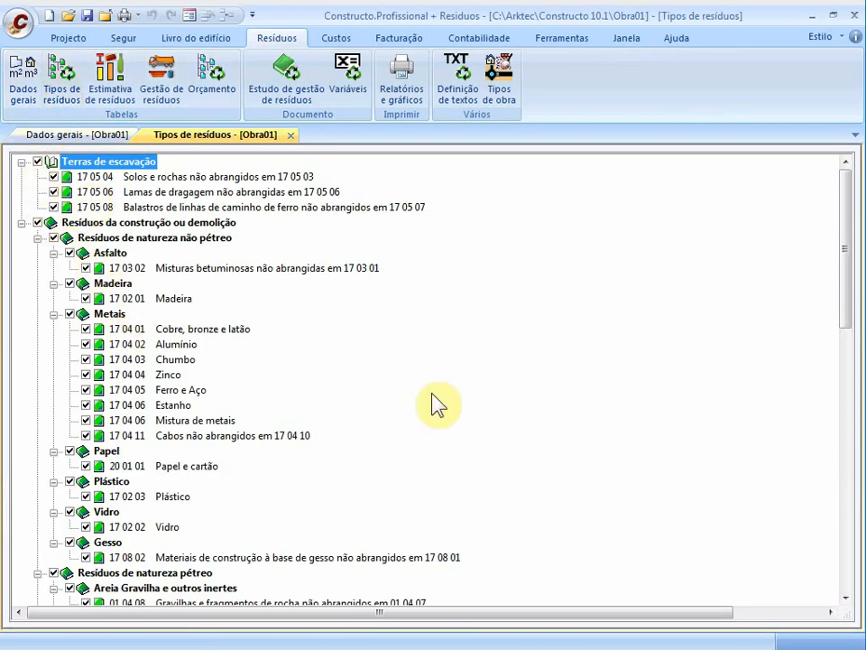
{"action": "left_click_drag", "start_coordinate": [848, 218], "coordinate": [859, 198]}
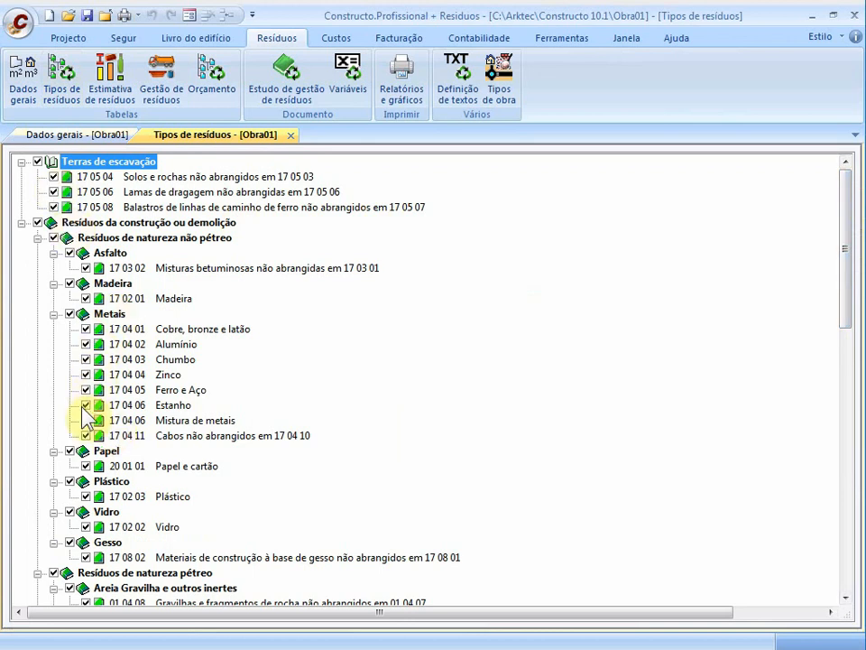
{"action": "left_click", "coordinate": [51, 177]}
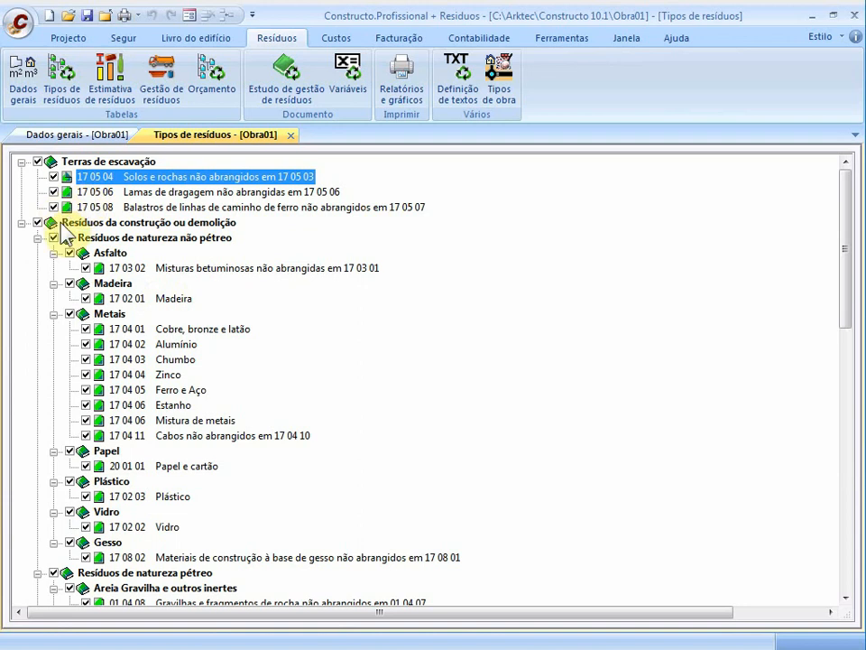
{"action": "left_click", "coordinate": [88, 270]}
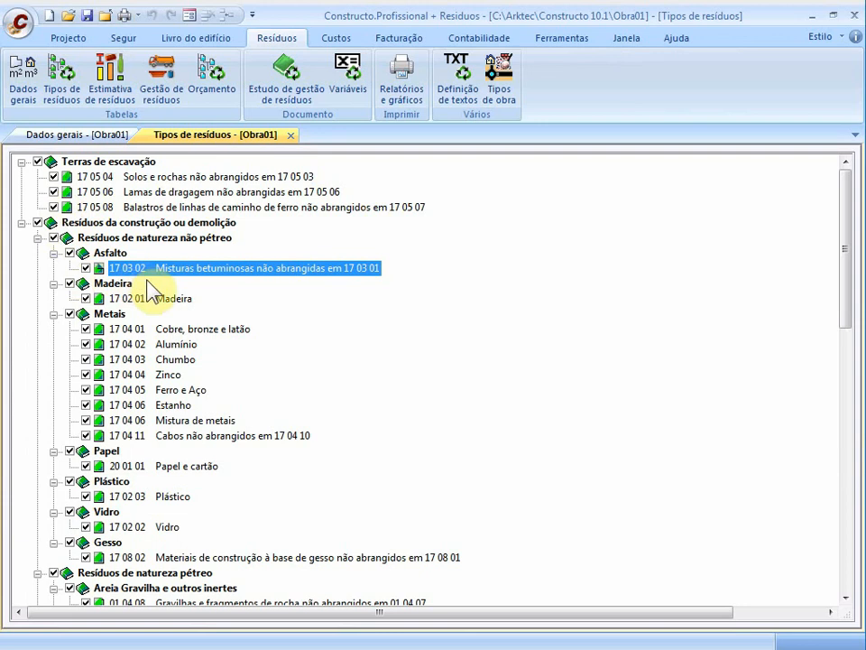
{"action": "left_click", "coordinate": [108, 165]}
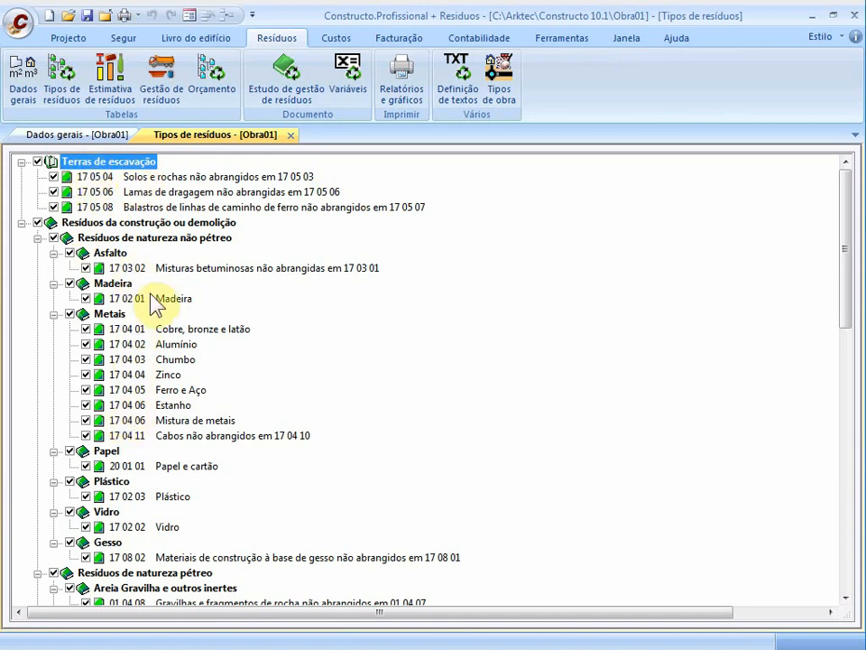
Step: Open the waste estimate and examine the global evaluation and the coefficient, weight and volume for Asfalto
{"action": "left_click", "coordinate": [112, 76]}
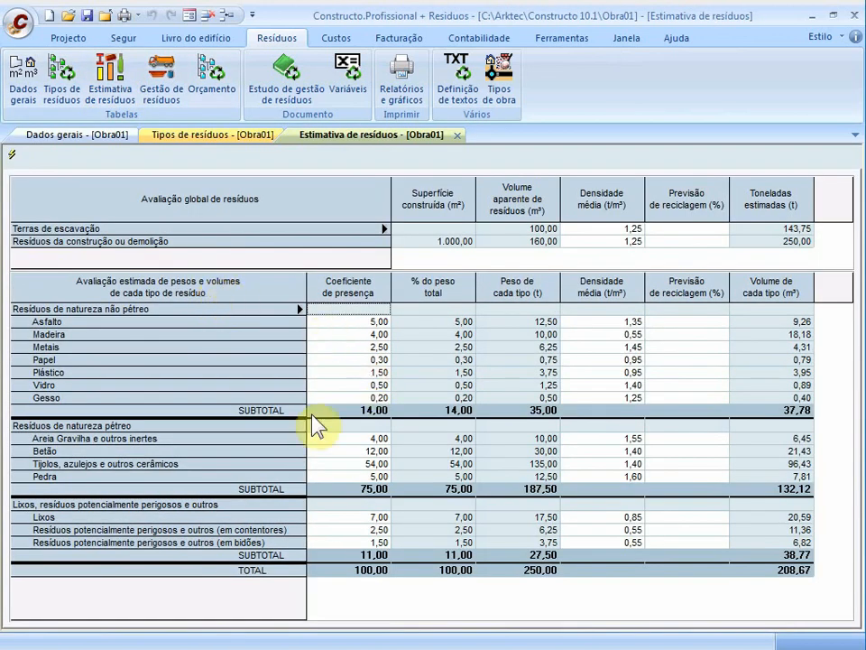
{"action": "left_click", "coordinate": [450, 241]}
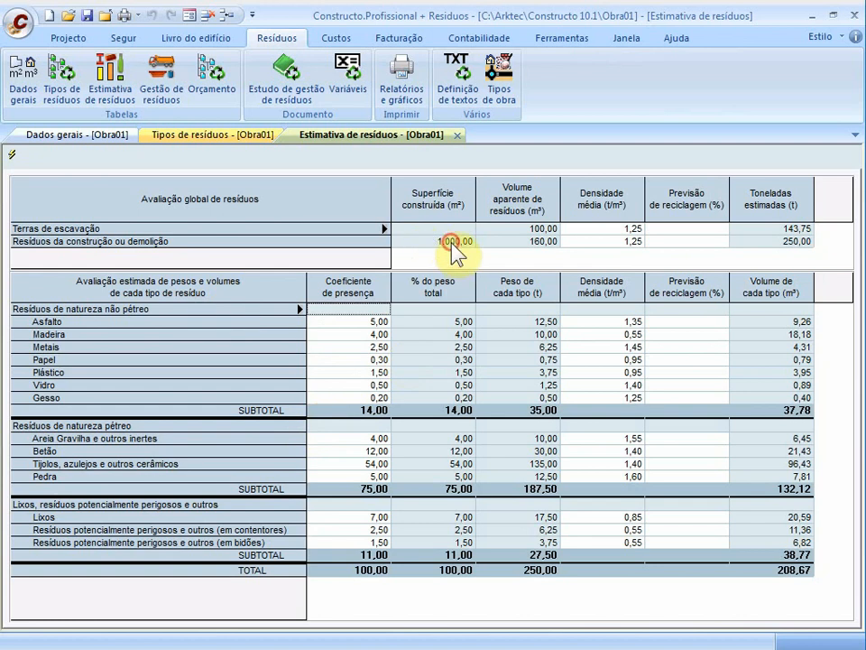
{"action": "left_click", "coordinate": [506, 233]}
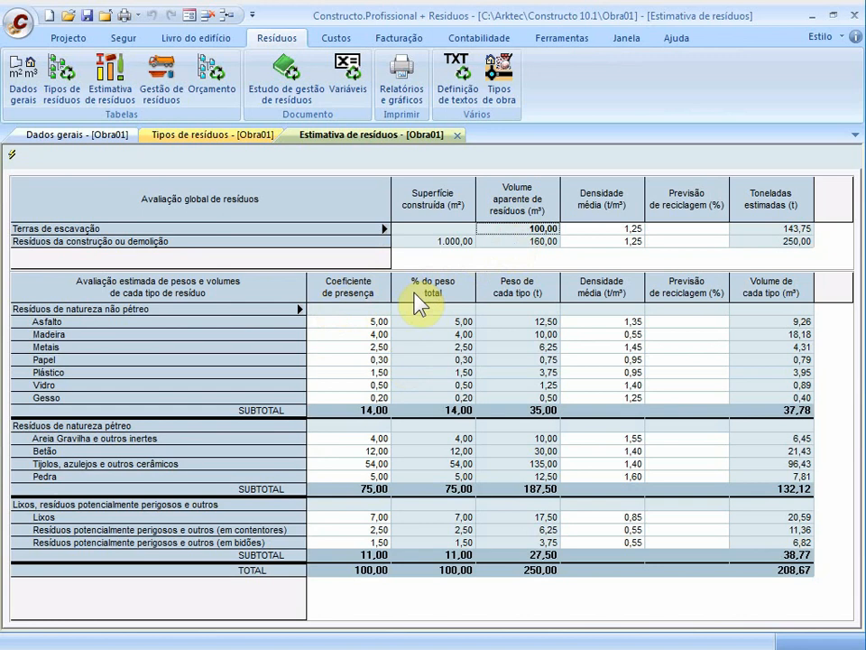
{"action": "left_click", "coordinate": [433, 242]}
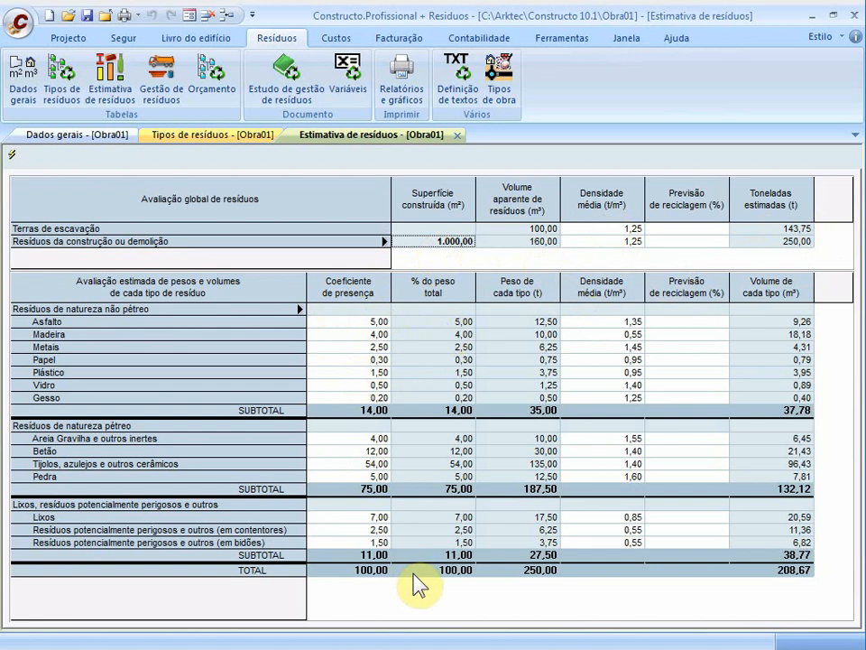
{"action": "left_click", "coordinate": [330, 321]}
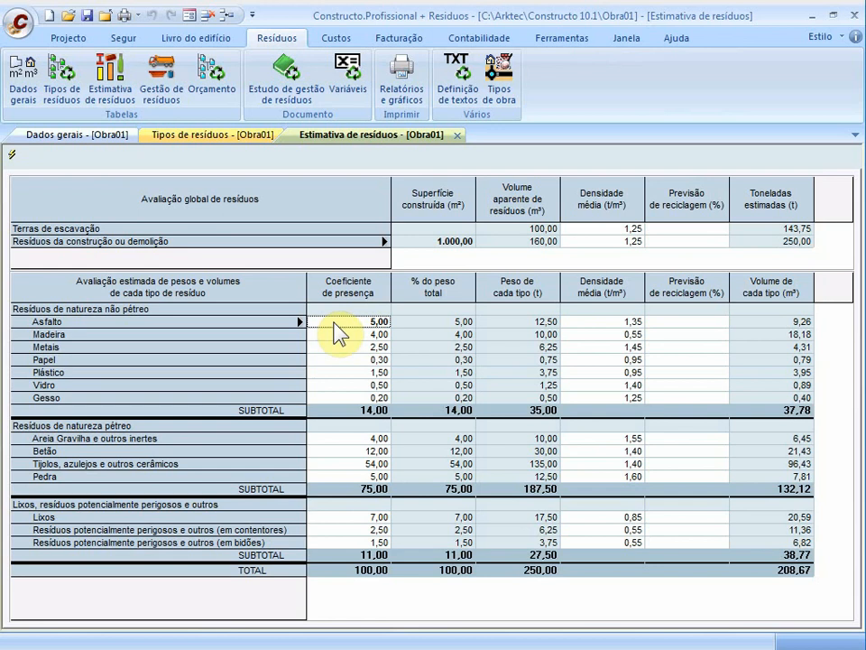
{"action": "left_click", "coordinate": [505, 323]}
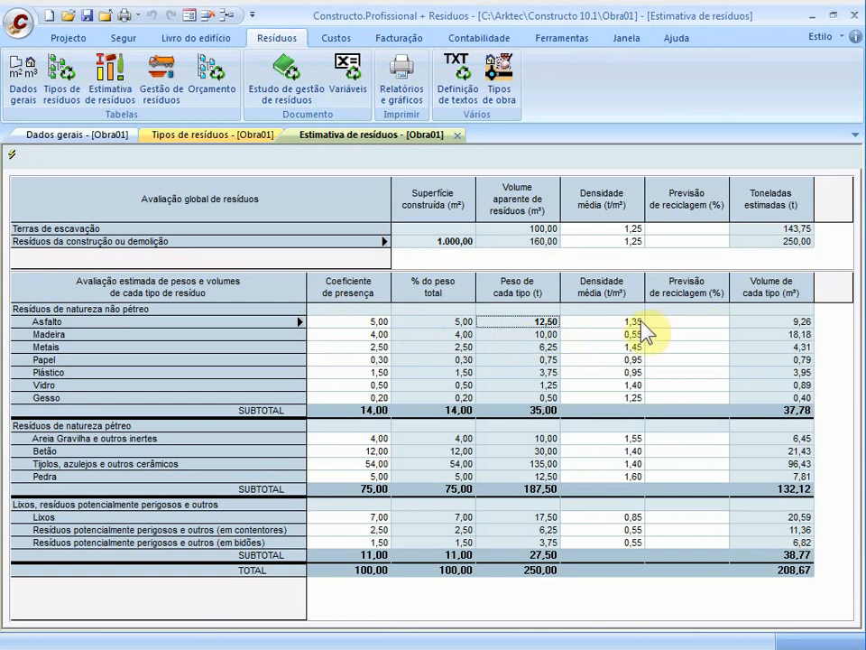
{"action": "left_click", "coordinate": [795, 322]}
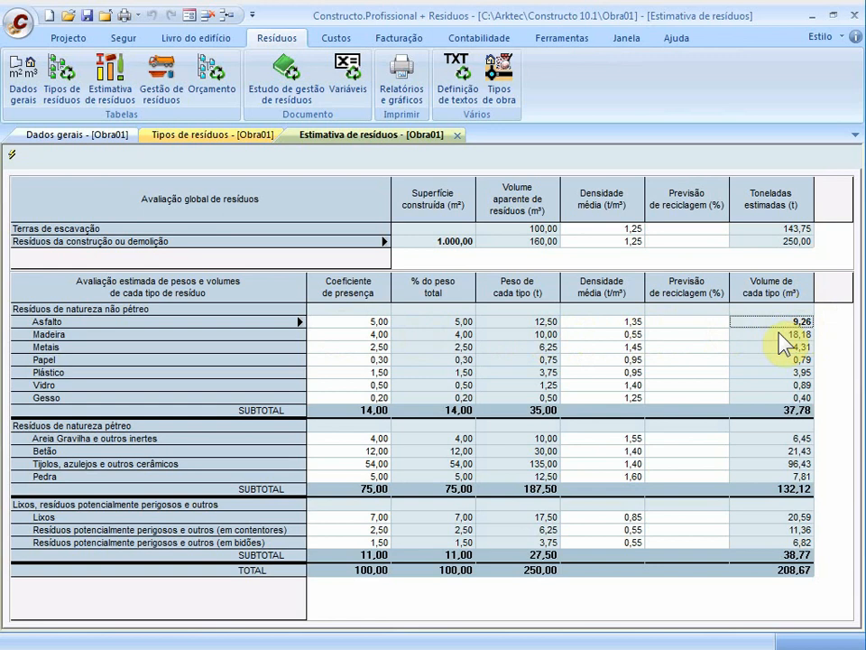
Step: Set the recycling forecast to 10 % for Asfalto and 50 % for Madeira in the waste estimate
{"action": "left_click", "coordinate": [700, 322]}
{"action": "type", "text": "10"}
{"action": "left_click", "coordinate": [671, 336]}
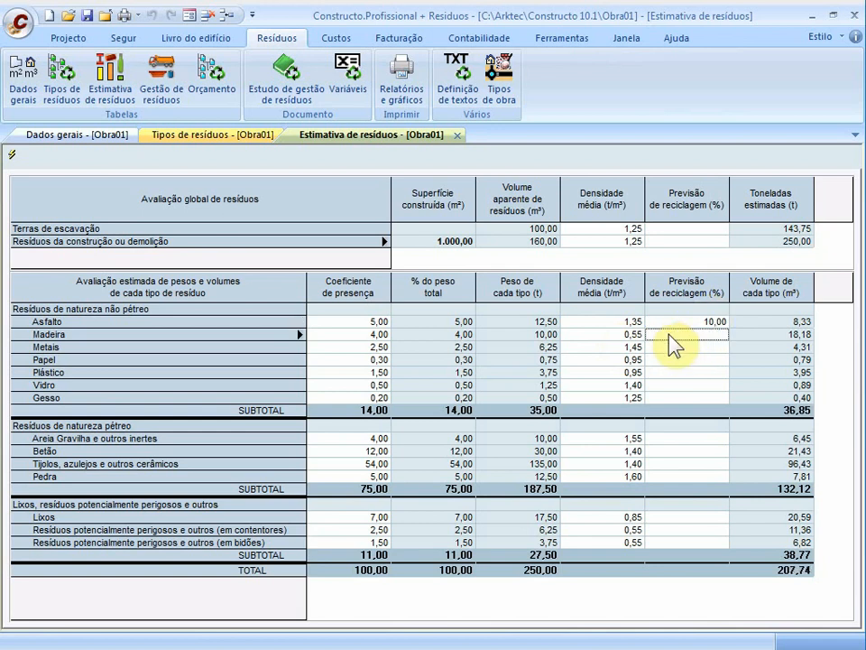
{"action": "left_click", "coordinate": [677, 322]}
{"action": "left_click", "coordinate": [687, 338]}
{"action": "type", "text": "50"}
{"action": "left_click", "coordinate": [669, 349]}
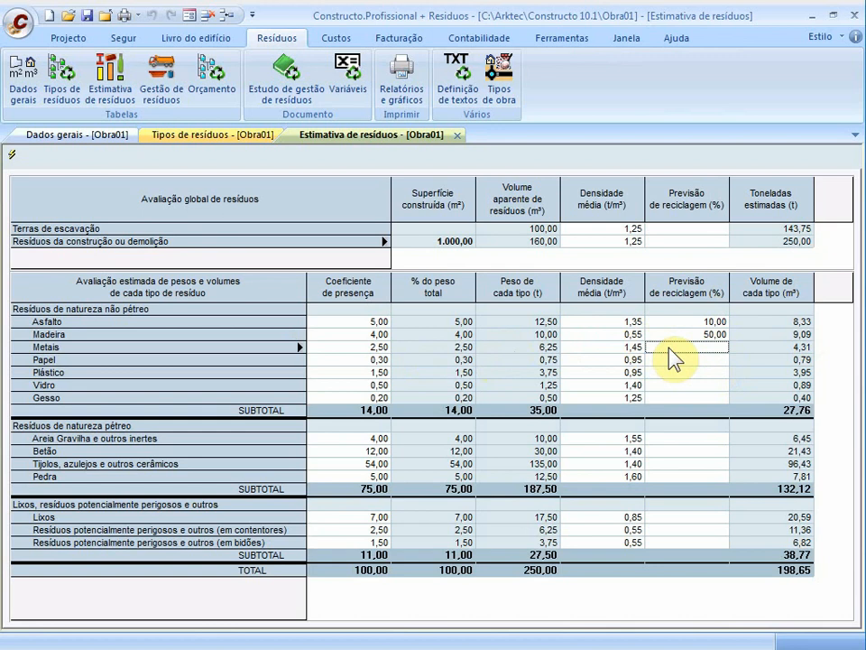
{"action": "left_click", "coordinate": [676, 334]}
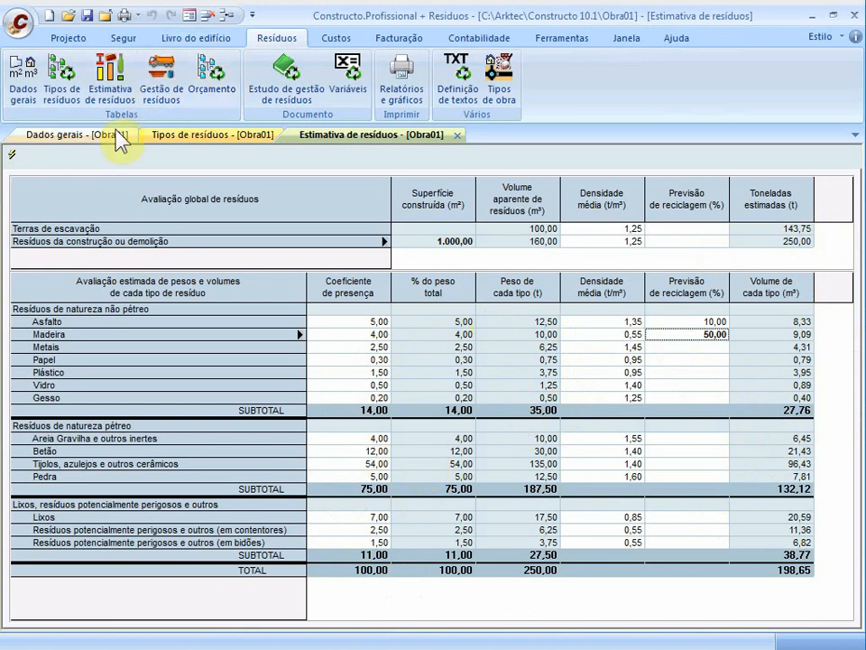
Step: Open the waste management table and assign Aterro separado as the destination for Madeira, keeping Asfalto on Aterro separado
{"action": "left_click", "coordinate": [160, 92]}
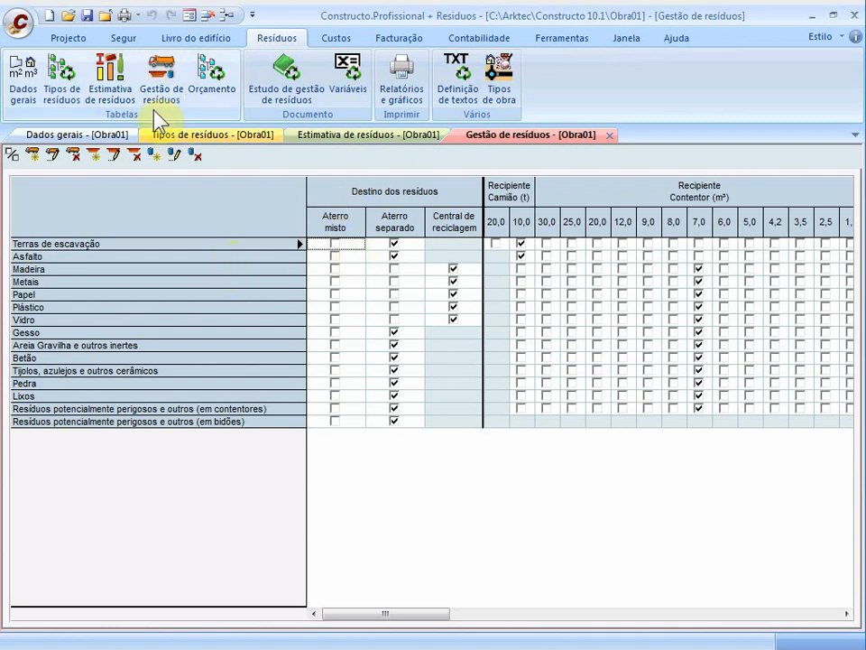
{"action": "left_click", "coordinate": [395, 243]}
{"action": "left_click", "coordinate": [335, 257]}
{"action": "left_click", "coordinate": [336, 270]}
{"action": "left_click", "coordinate": [392, 256]}
{"action": "left_click", "coordinate": [393, 268]}
Step: Try Aterro misto as the destination for Metais, and return it to Central de reciclagem
{"action": "left_click", "coordinate": [347, 281]}
{"action": "left_click", "coordinate": [348, 285]}
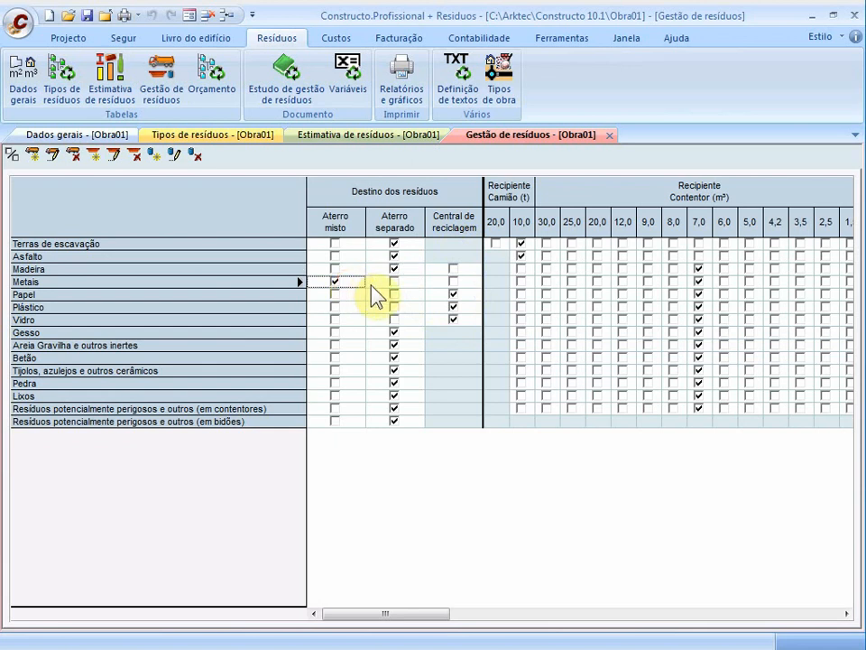
{"action": "left_click", "coordinate": [452, 282]}
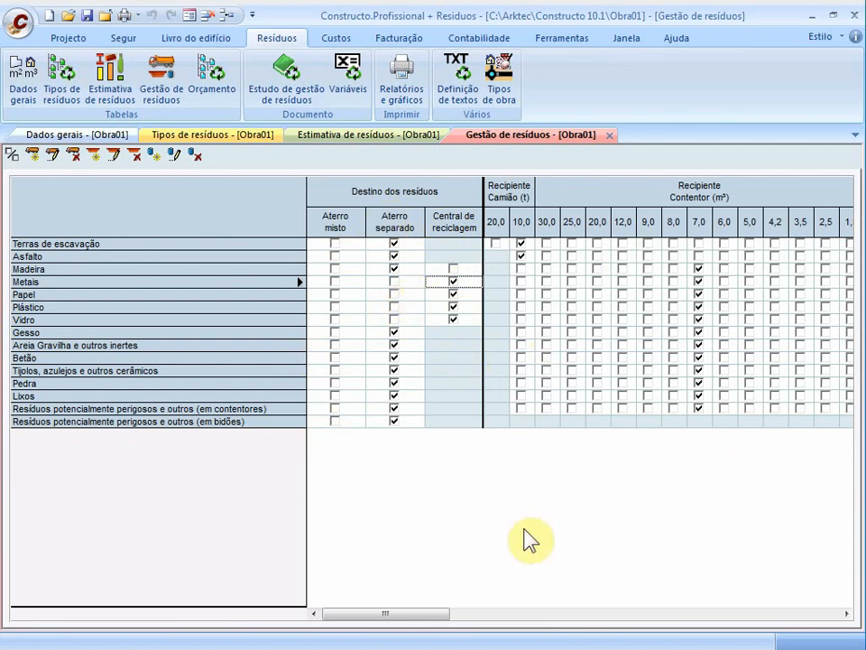
Step: Examine the truck, container and drum capacities assigned to each waste type
{"action": "left_click", "coordinate": [463, 622]}
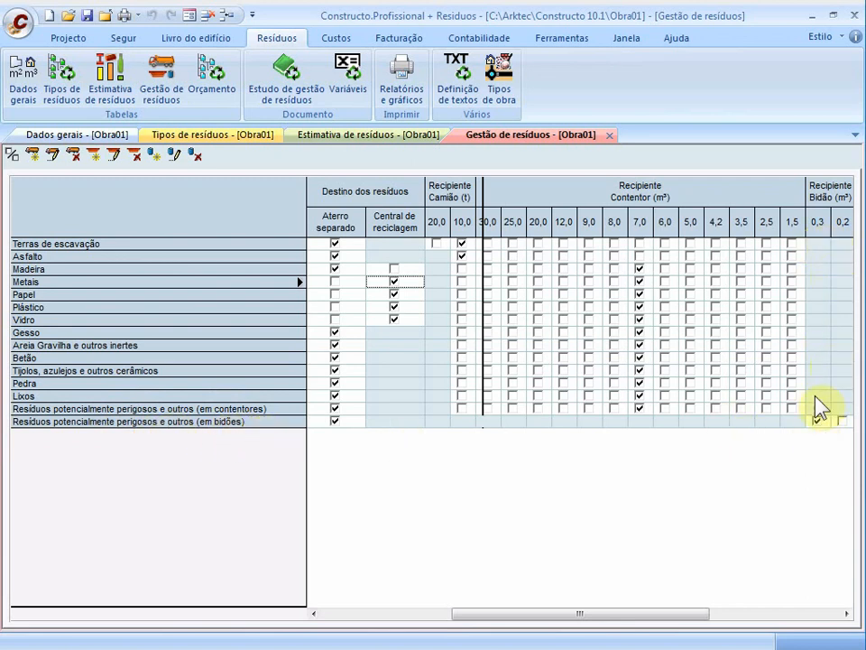
{"action": "left_click", "coordinate": [816, 421]}
{"action": "left_click", "coordinate": [816, 420]}
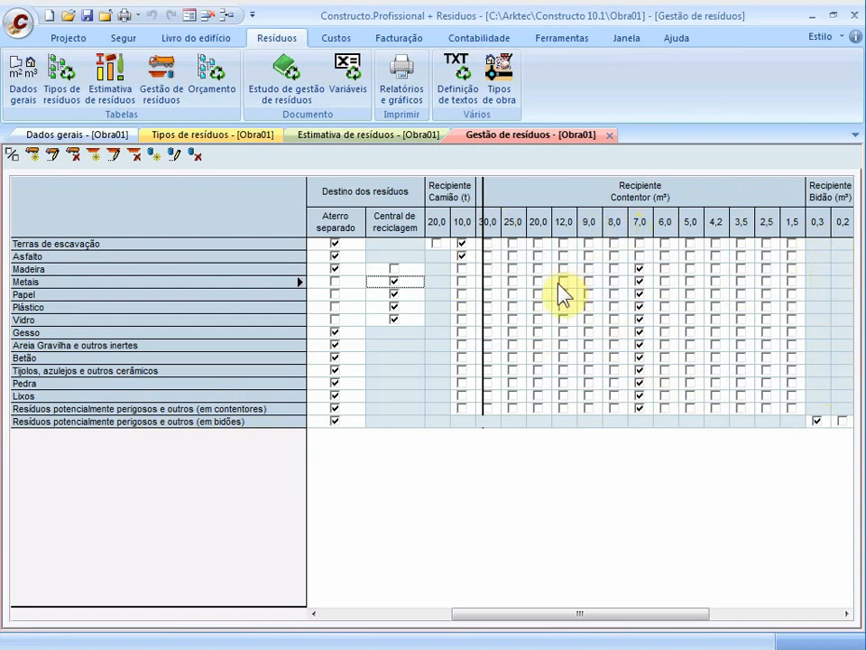
{"action": "left_click", "coordinate": [462, 242]}
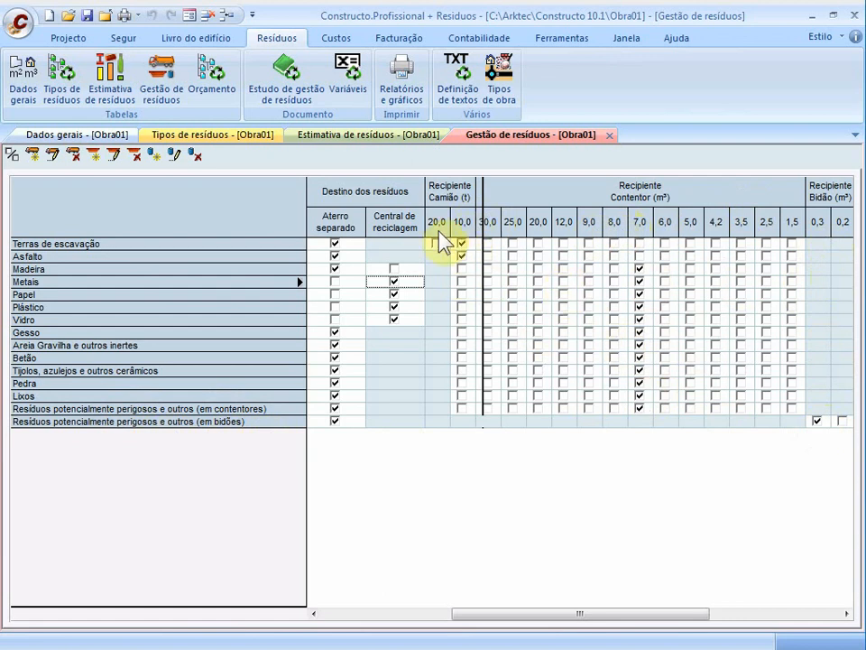
Step: Add a 10 m³ container type to the waste management table
{"action": "left_click", "coordinate": [641, 256]}
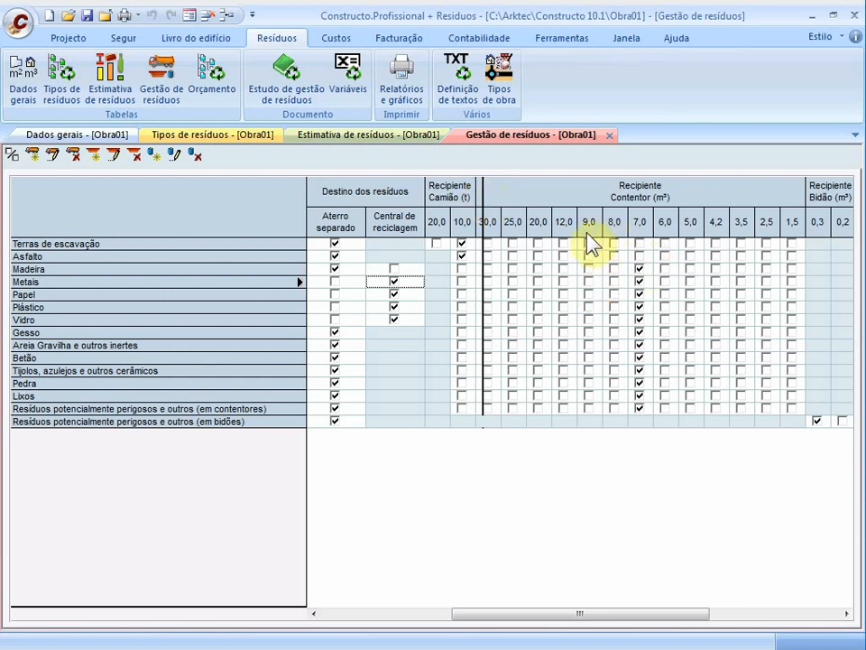
{"action": "left_click", "coordinate": [93, 155]}
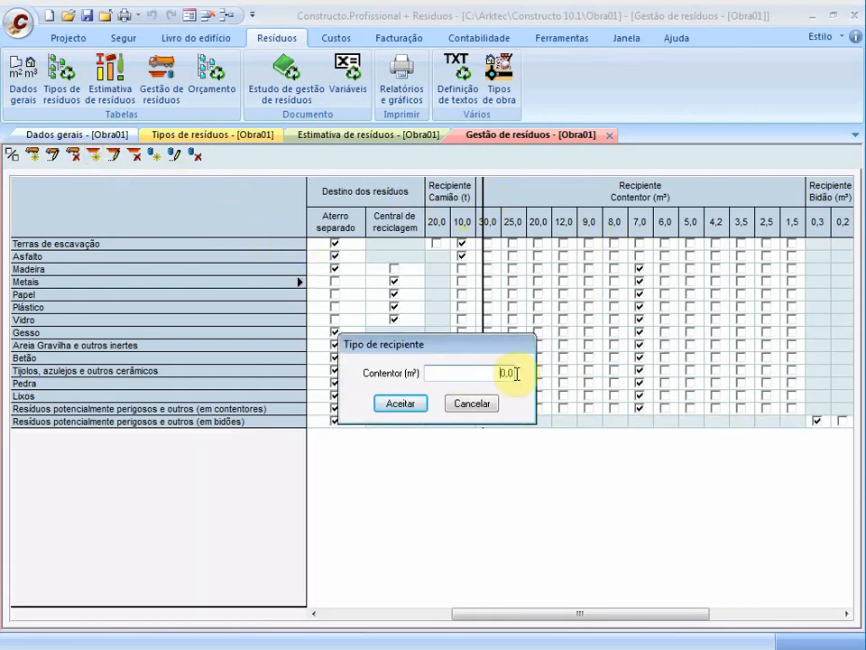
{"action": "type", "text": "10"}
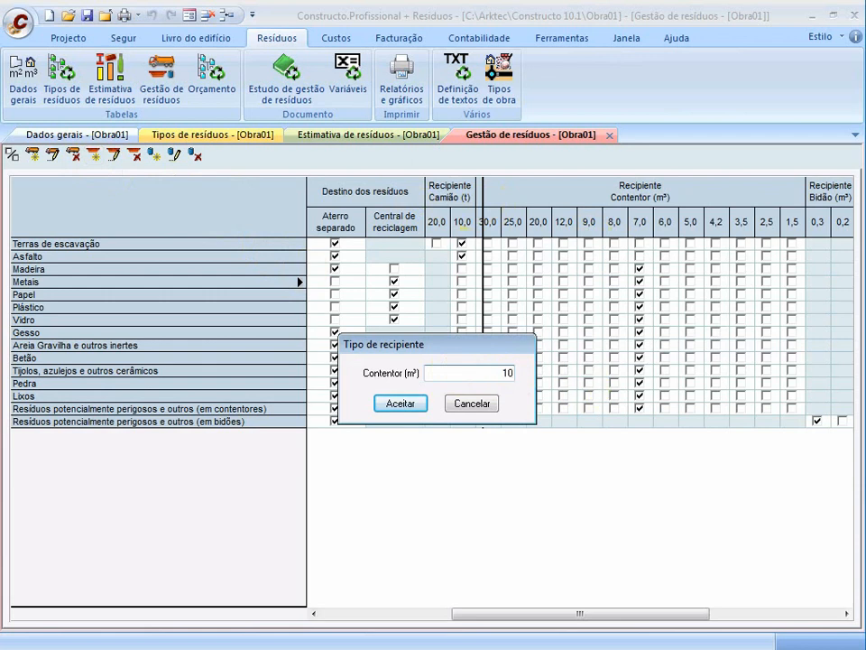
{"action": "key", "text": "Return"}
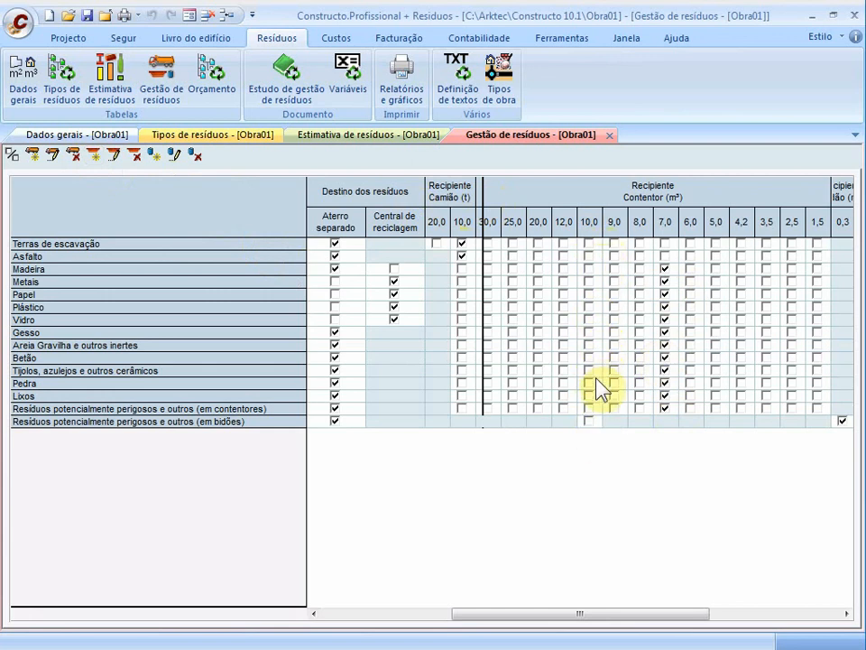
Step: Open the waste budget and examine the 10,0 t truck transport items for Terras de escavação and Asfalto
{"action": "left_click", "coordinate": [215, 82]}
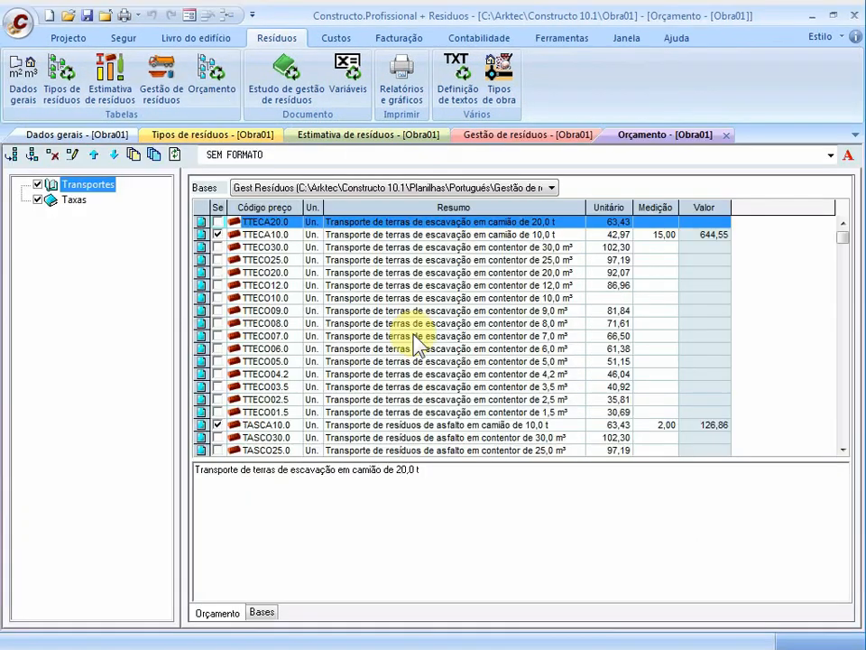
{"action": "left_click", "coordinate": [653, 236]}
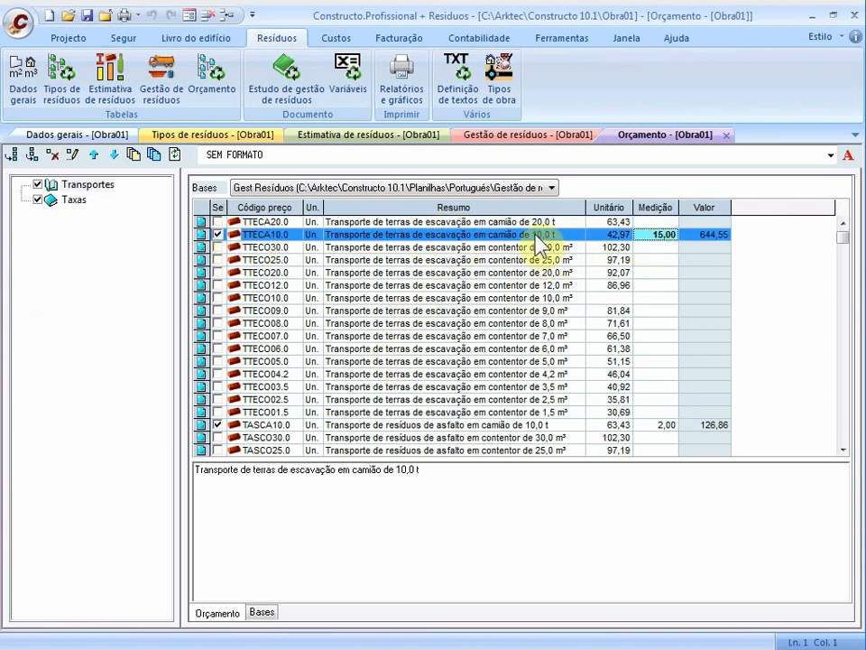
{"action": "left_click", "coordinate": [638, 426]}
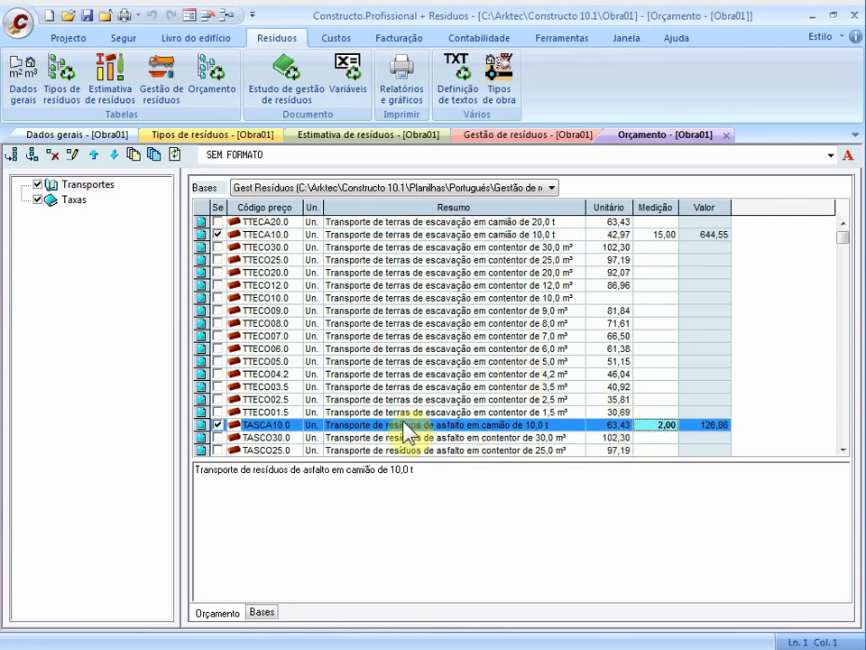
{"action": "left_click", "coordinate": [643, 234]}
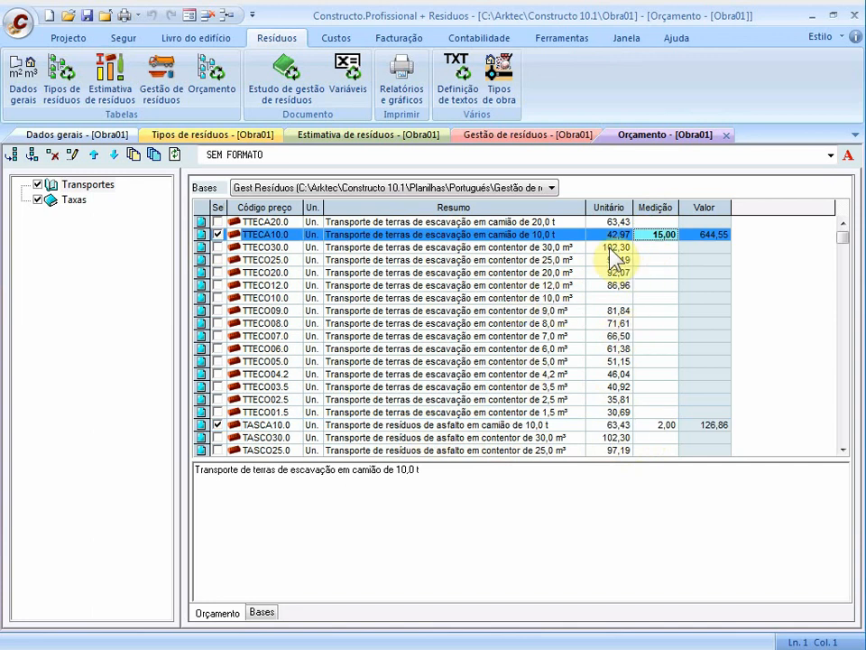
Step: Examine the 7,0 m³ container transport items for madeira, metais, papel and vidro in the Transportes chapter
{"action": "left_click", "coordinate": [843, 450]}
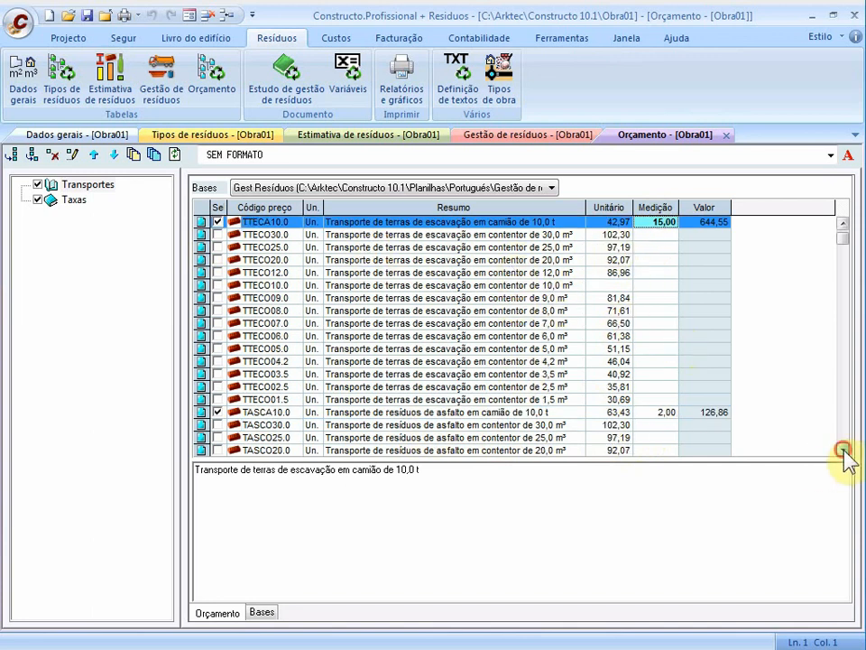
{"action": "left_click", "coordinate": [843, 449]}
{"action": "scroll", "coordinate": [843, 449], "scroll_direction": "down", "scroll_amount": 10}
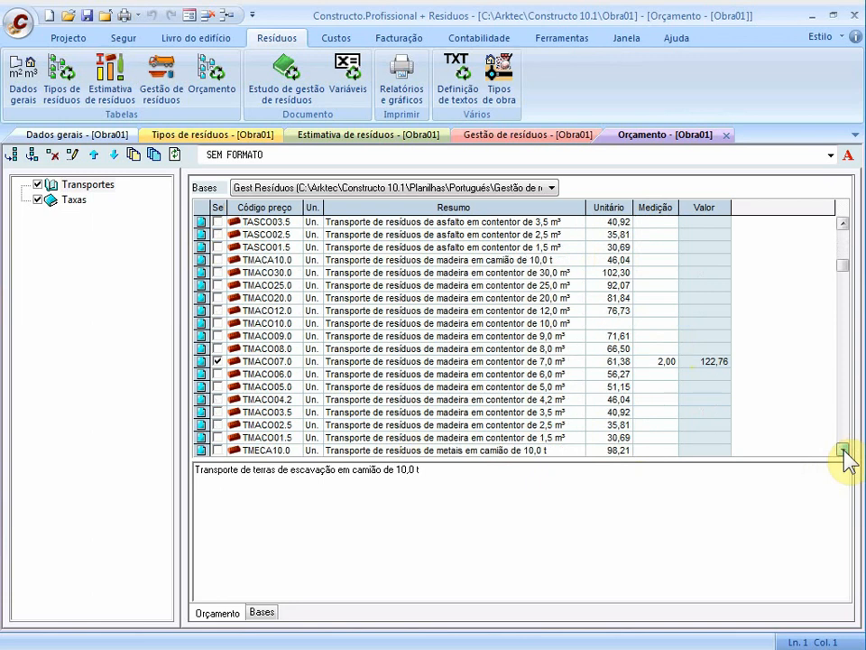
{"action": "left_click", "coordinate": [659, 325]}
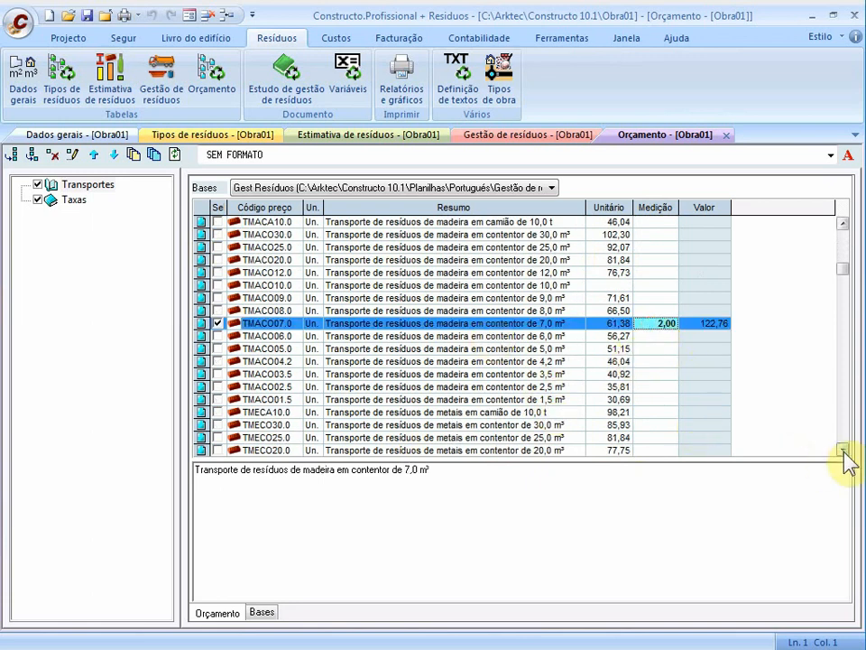
{"action": "scroll", "coordinate": [843, 450], "scroll_direction": "down", "scroll_amount": 5}
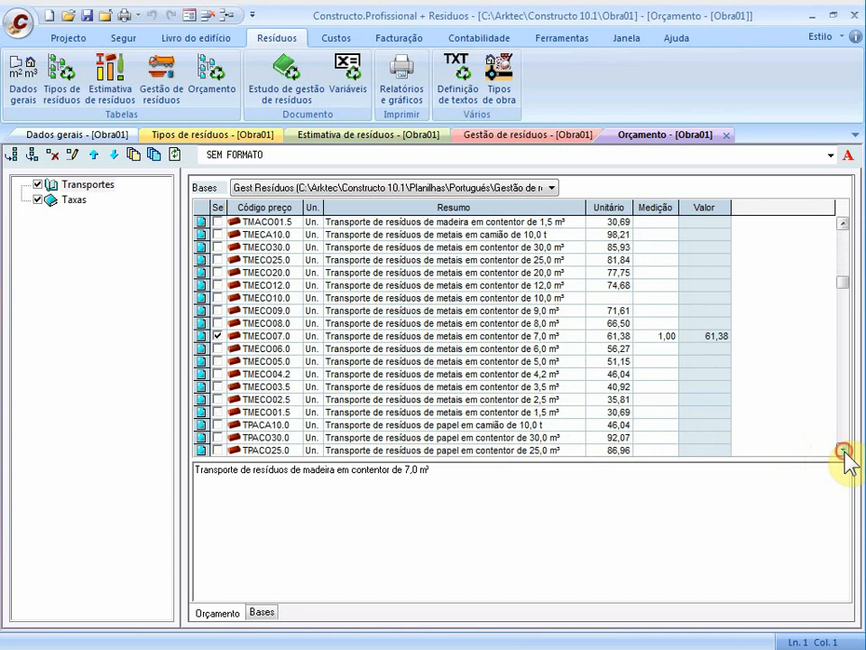
{"action": "left_click", "coordinate": [643, 336]}
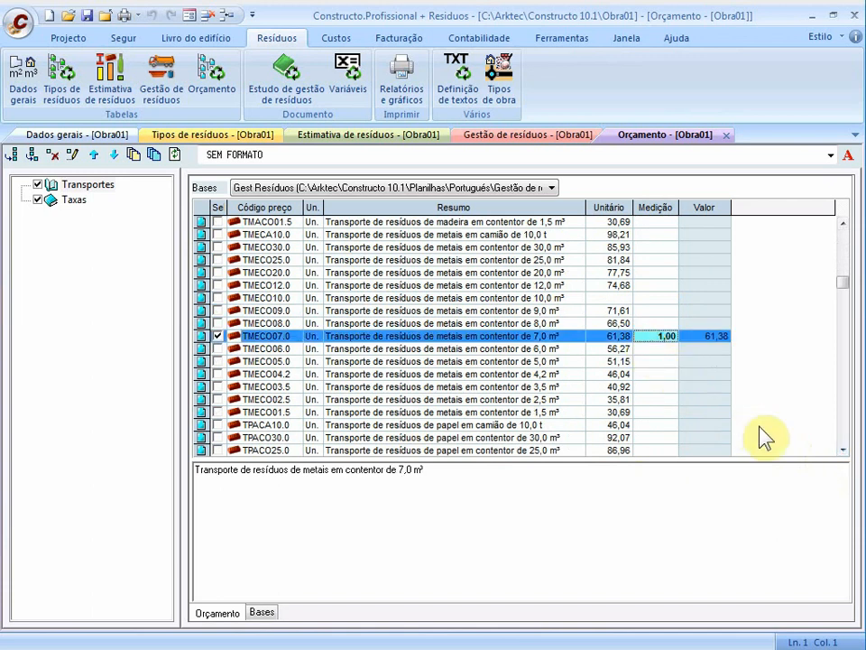
{"action": "left_click", "coordinate": [843, 449]}
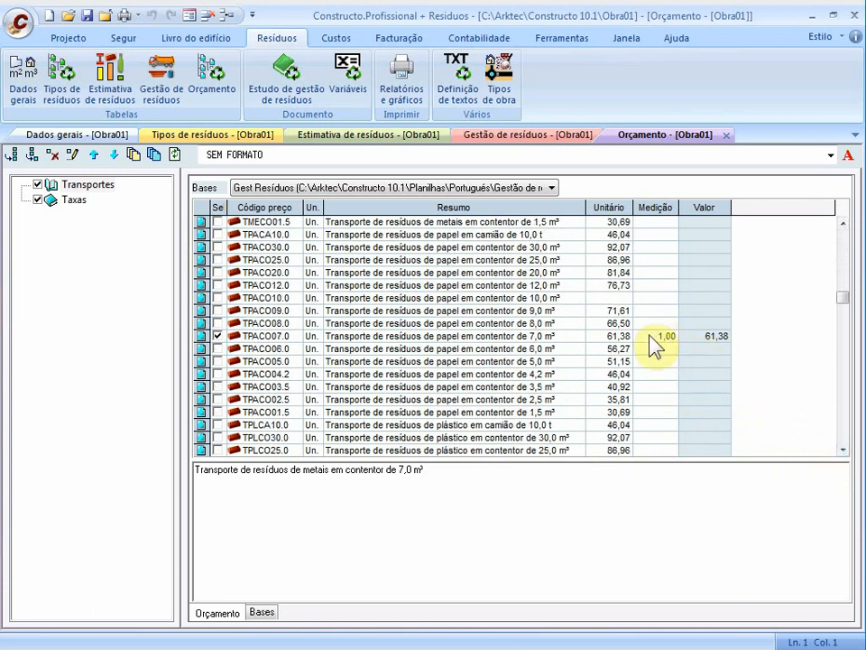
{"action": "left_click", "coordinate": [651, 337]}
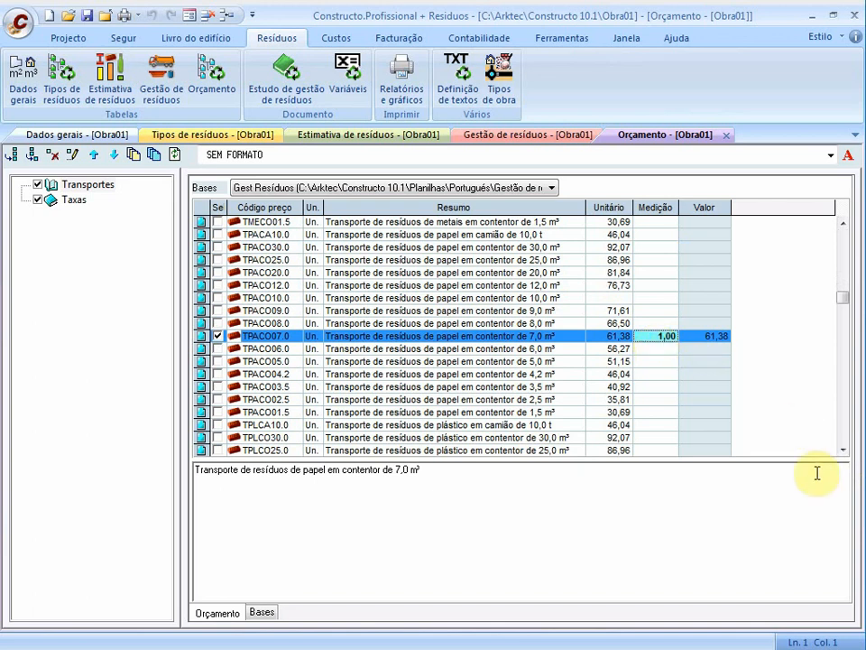
{"action": "left_click", "coordinate": [843, 450]}
{"action": "left_click_drag", "start_coordinate": [845, 450], "coordinate": [845, 450]}
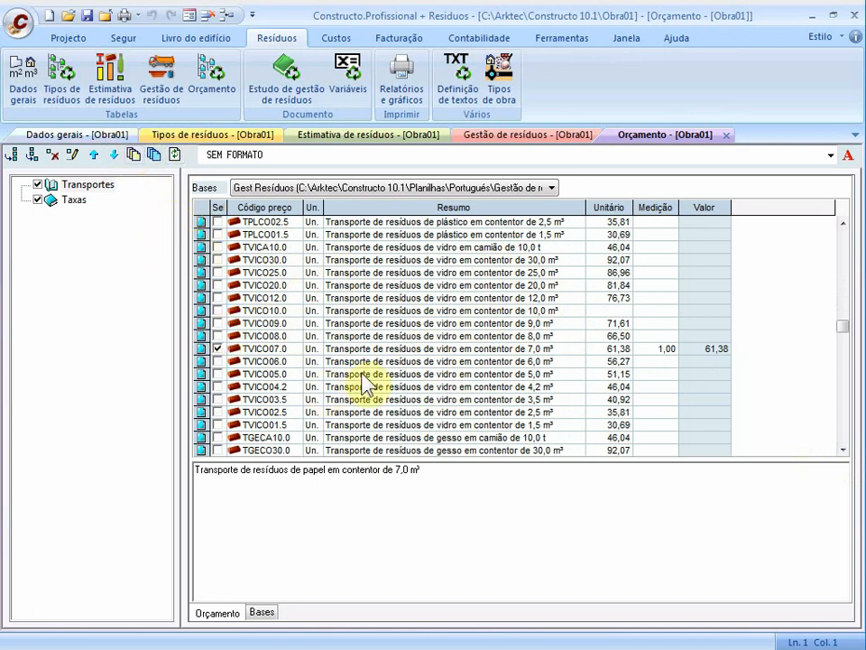
Step: Examine the Taxas chapter of the waste budget, including the fees for separated excavation soil, asphalt and wood waste
{"action": "left_click", "coordinate": [79, 201]}
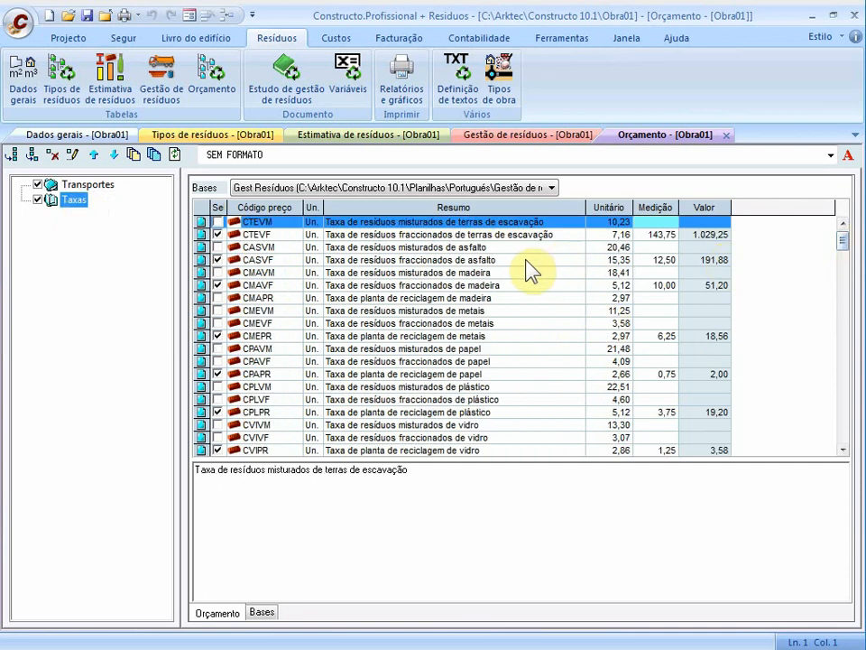
{"action": "left_click", "coordinate": [497, 248]}
{"action": "left_click", "coordinate": [492, 235]}
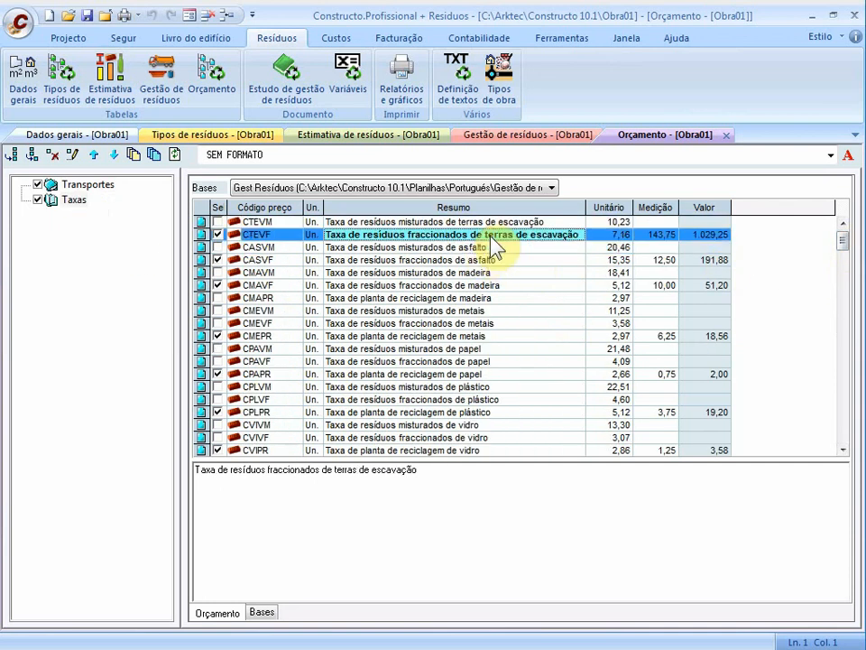
{"action": "left_click", "coordinate": [536, 261]}
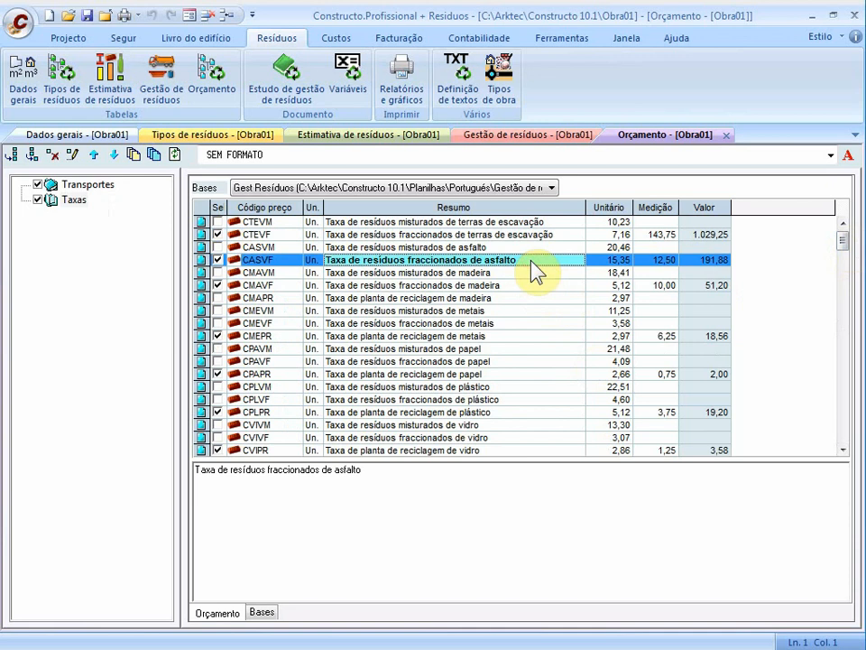
{"action": "left_click", "coordinate": [542, 287]}
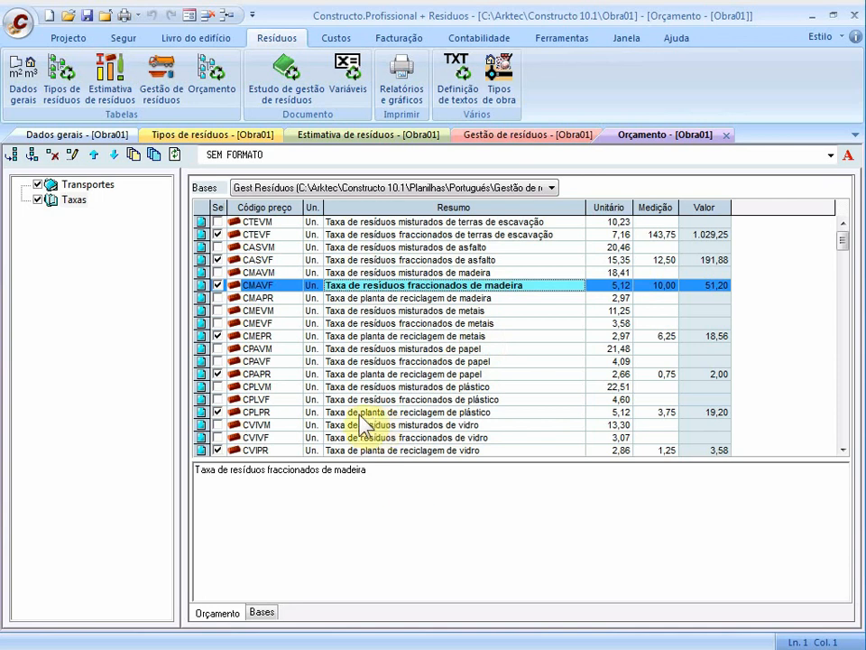
{"action": "left_click", "coordinate": [149, 292]}
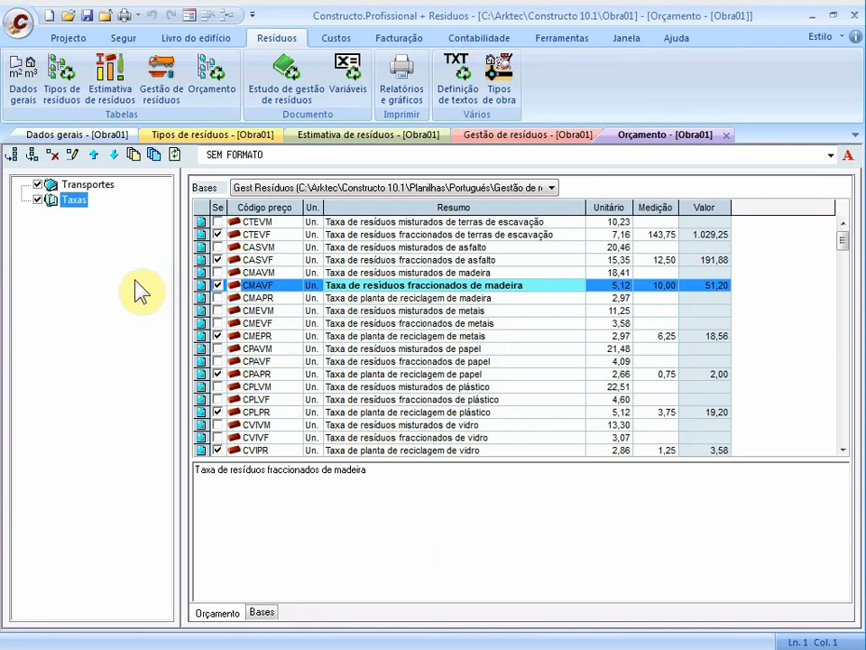
Step: Open the waste estimate table again, and open the project tree of Obra01
{"action": "left_click", "coordinate": [99, 95]}
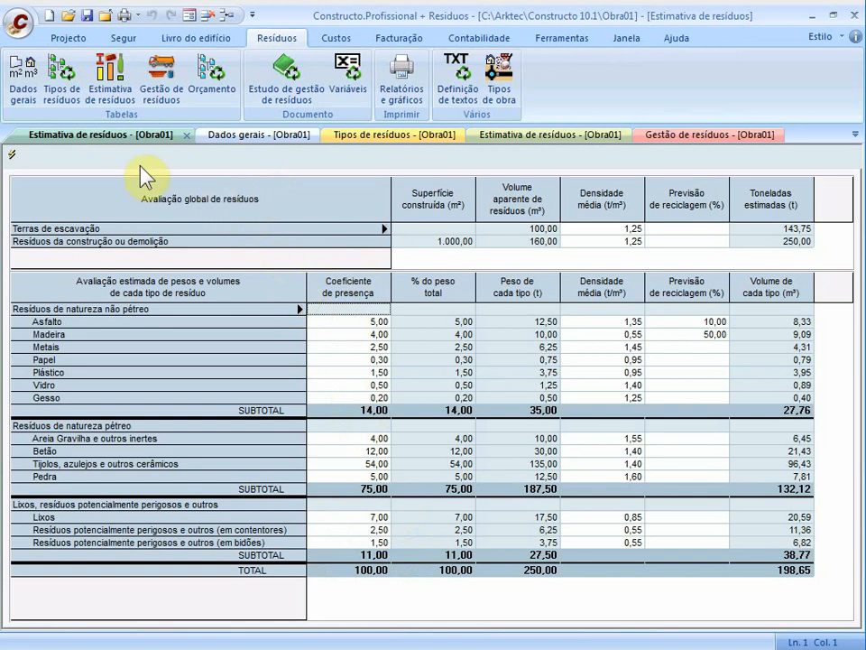
{"action": "left_click", "coordinate": [65, 38]}
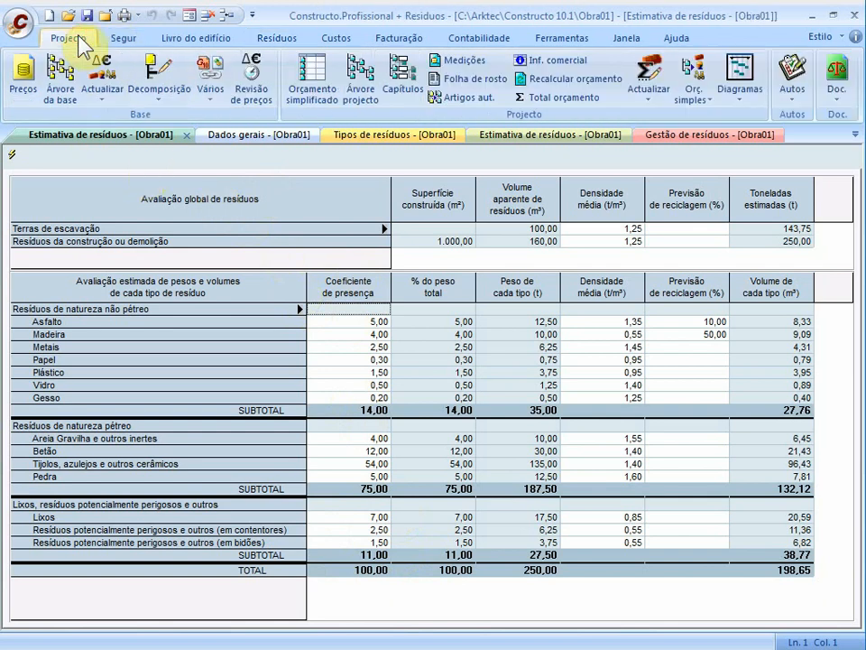
{"action": "left_click", "coordinate": [356, 82]}
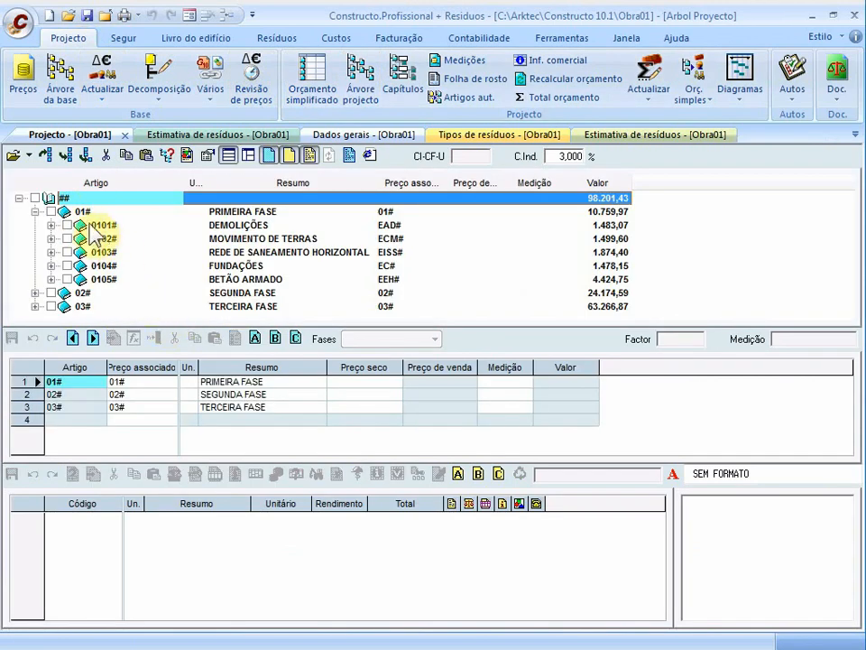
Step: Expand the DEMOLIÇÕES chapter and open the waste data of the Demolição de Paredes item
{"action": "left_click", "coordinate": [81, 225]}
{"action": "double_click", "coordinate": [74, 226]}
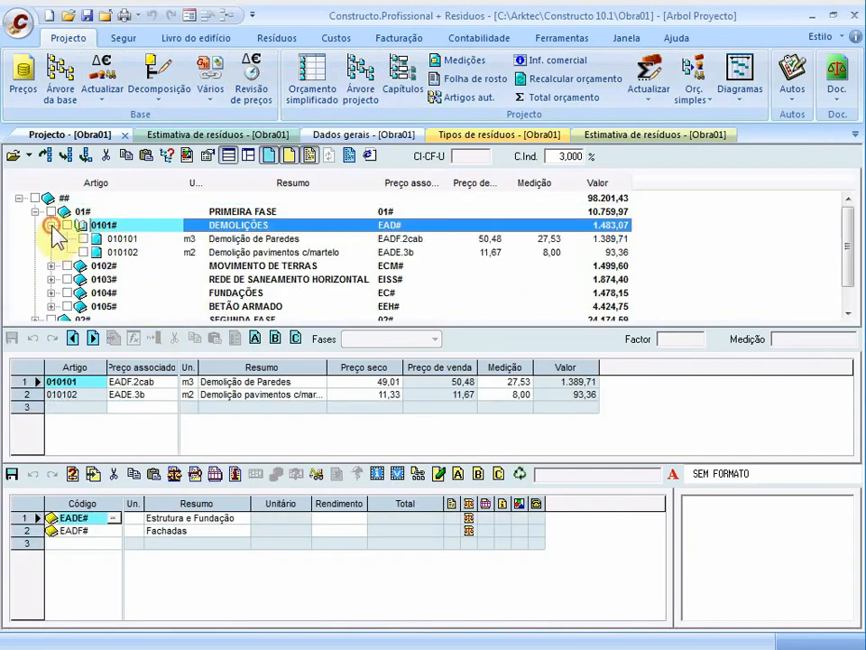
{"action": "left_click", "coordinate": [122, 240]}
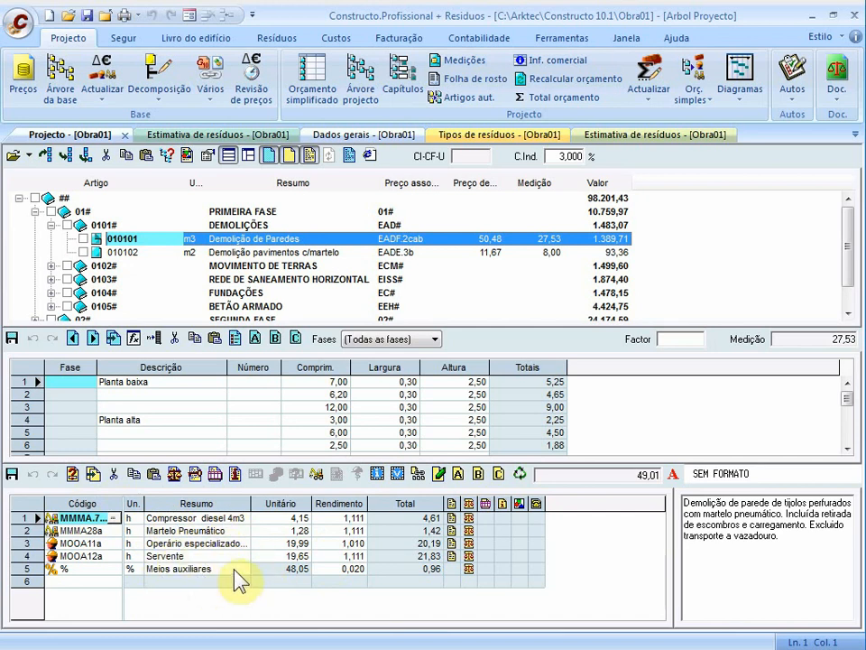
{"action": "left_click", "coordinate": [521, 474]}
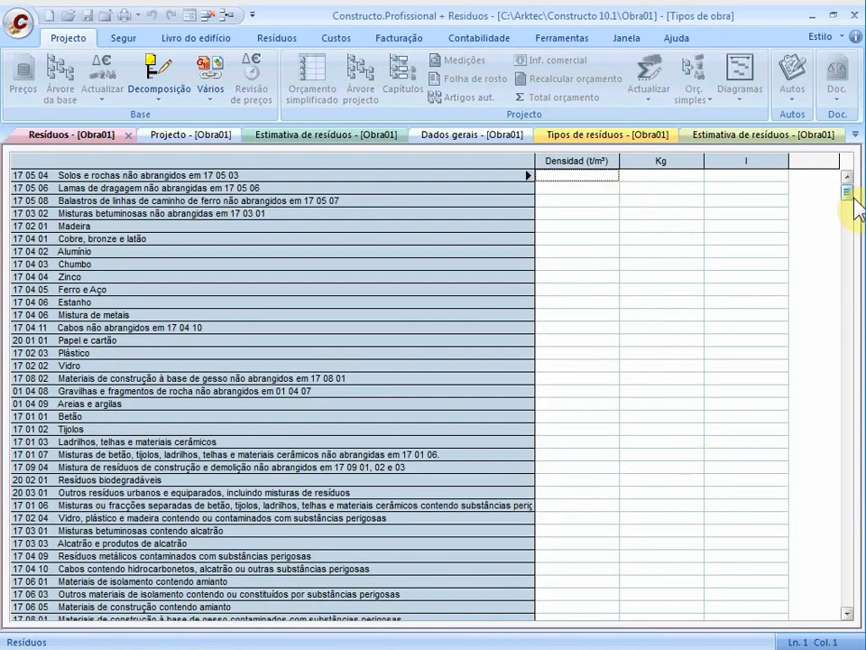
Step: Set the waste of type 17 01 02 Tijolos to 0,8 Kg with a density of 0,5 t/m³
{"action": "left_click_drag", "start_coordinate": [852, 196], "coordinate": [850, 226]}
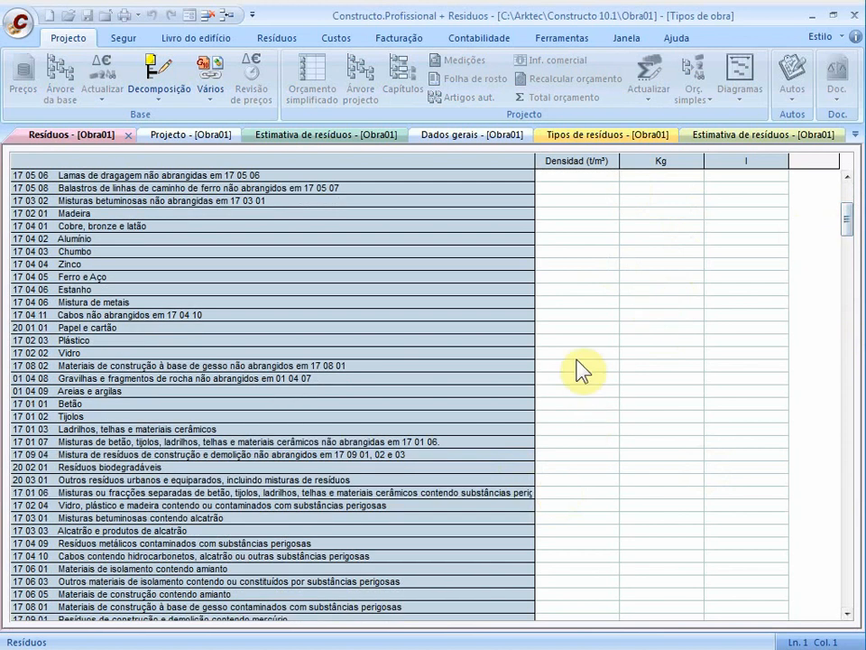
{"action": "left_click", "coordinate": [578, 277]}
{"action": "left_click", "coordinate": [559, 417]}
{"action": "left_click", "coordinate": [636, 424]}
{"action": "type", "text": "0,8"}
{"action": "key", "text": "Return"}
{"action": "left_click", "coordinate": [594, 420]}
{"action": "type", "text": "0,5"}
{"action": "key", "text": "Return"}
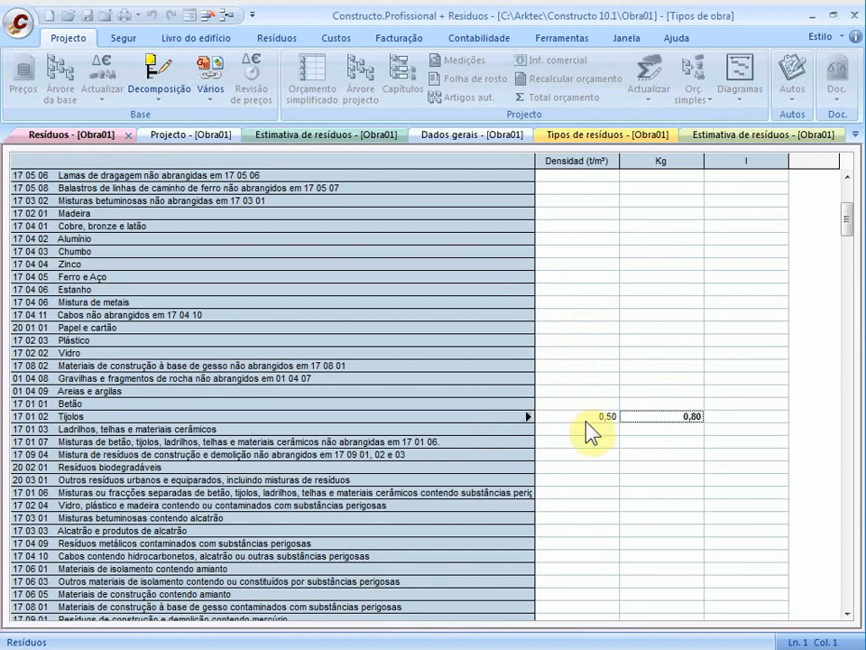
{"action": "left_click", "coordinate": [576, 428]}
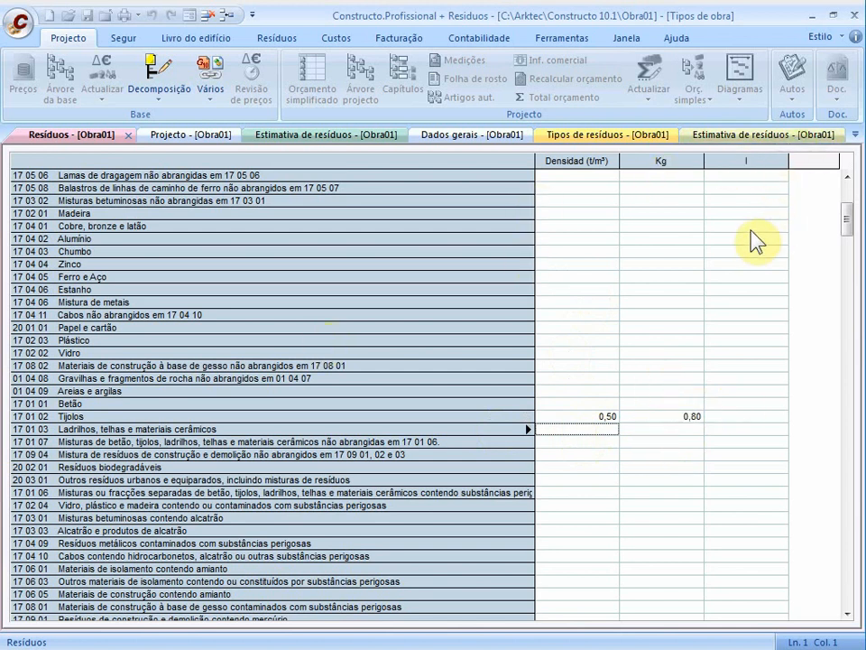
{"action": "left_click", "coordinate": [693, 253]}
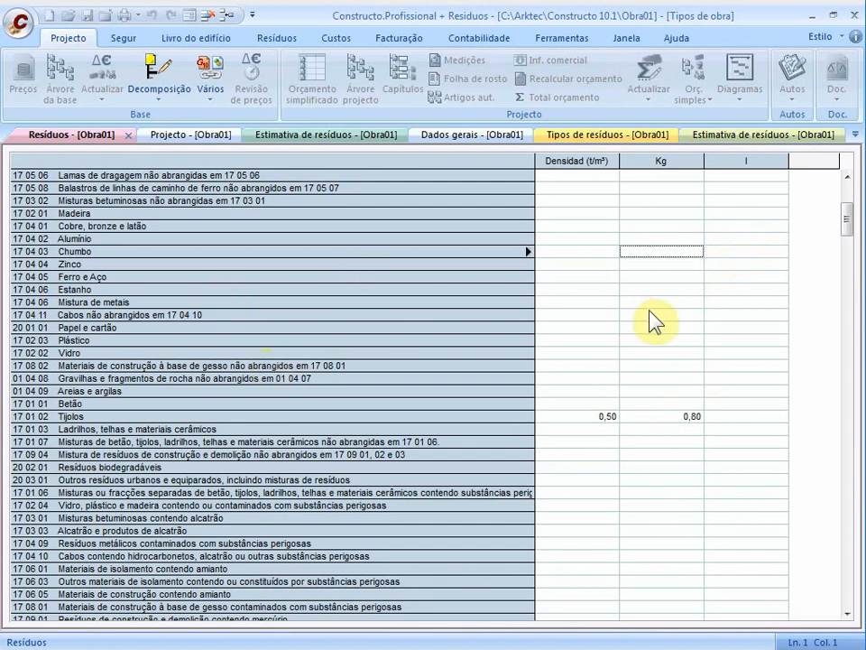
{"action": "left_click", "coordinate": [857, 136]}
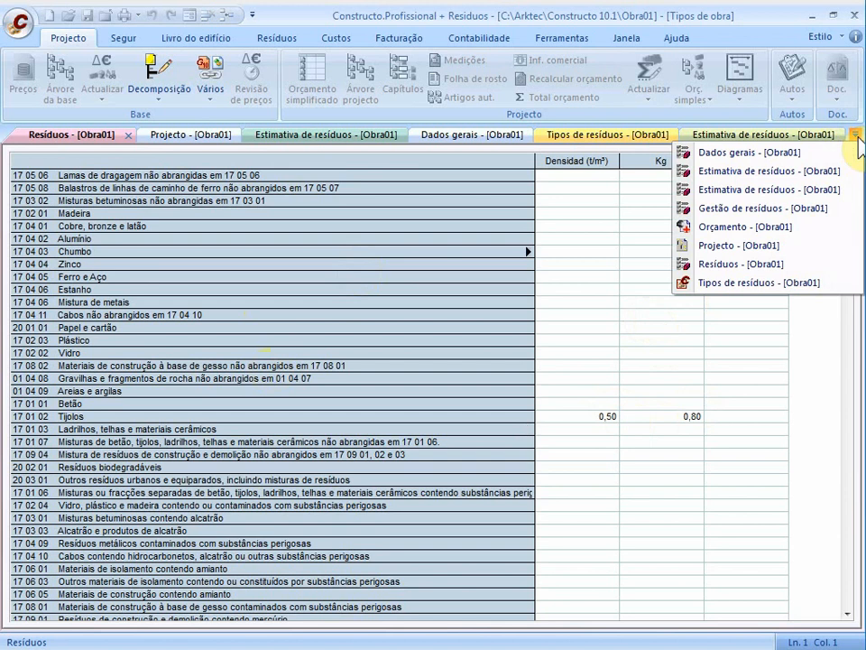
{"action": "left_click", "coordinate": [596, 276]}
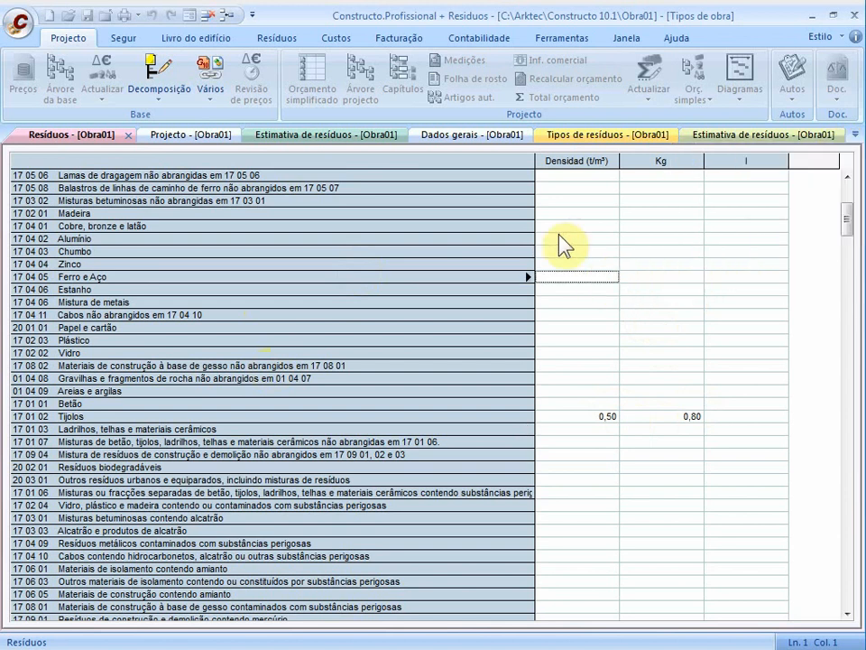
Step: Close the waste data of the demolition item and the extra waste estimate table, and return to the waste management table
{"action": "left_click", "coordinate": [95, 140]}
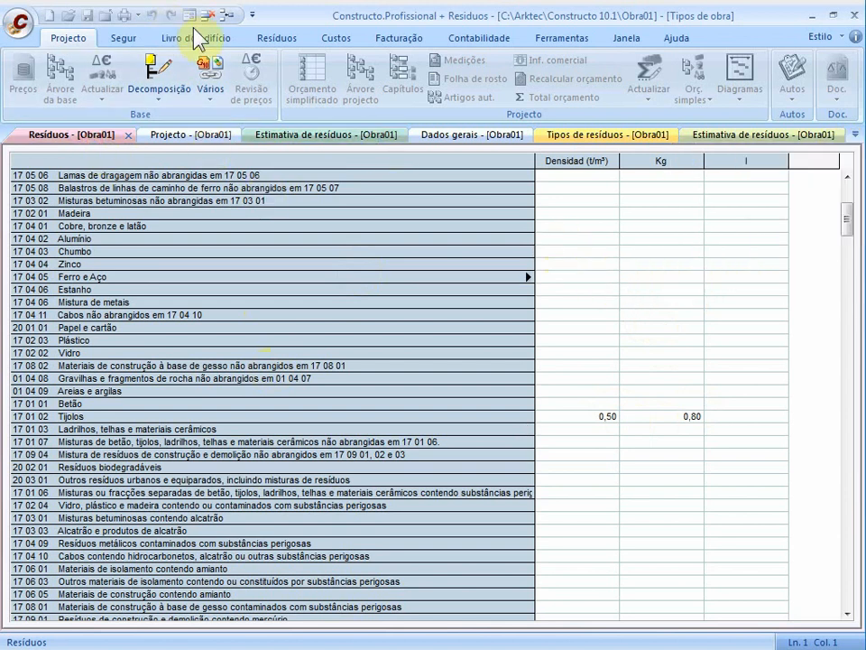
{"action": "left_click", "coordinate": [269, 39]}
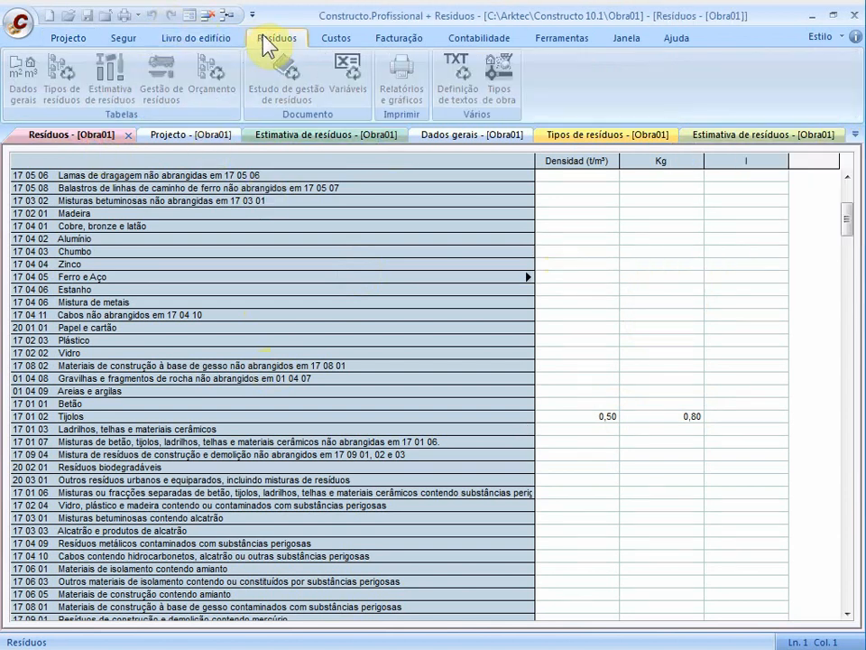
{"action": "left_click", "coordinate": [74, 37]}
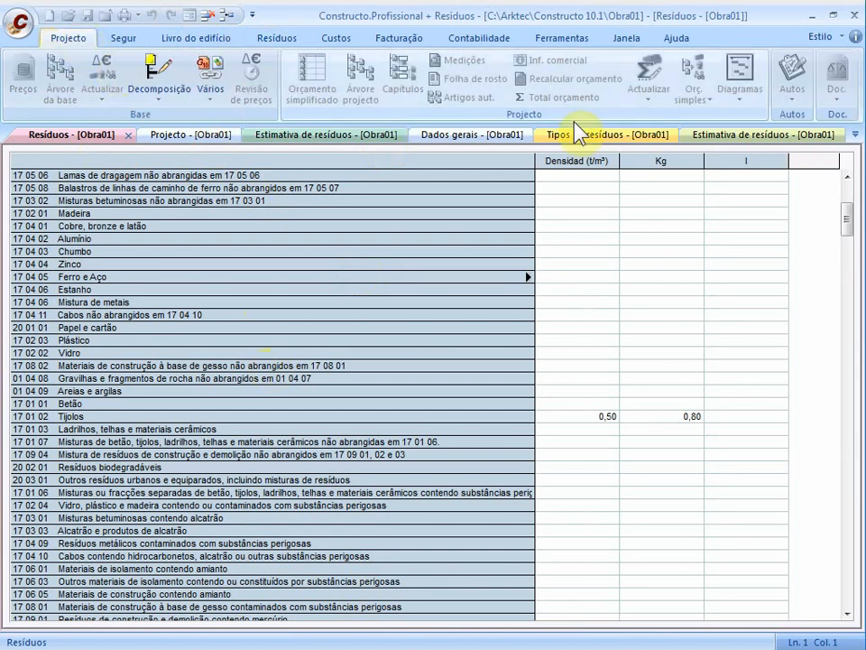
{"action": "left_click", "coordinate": [815, 135]}
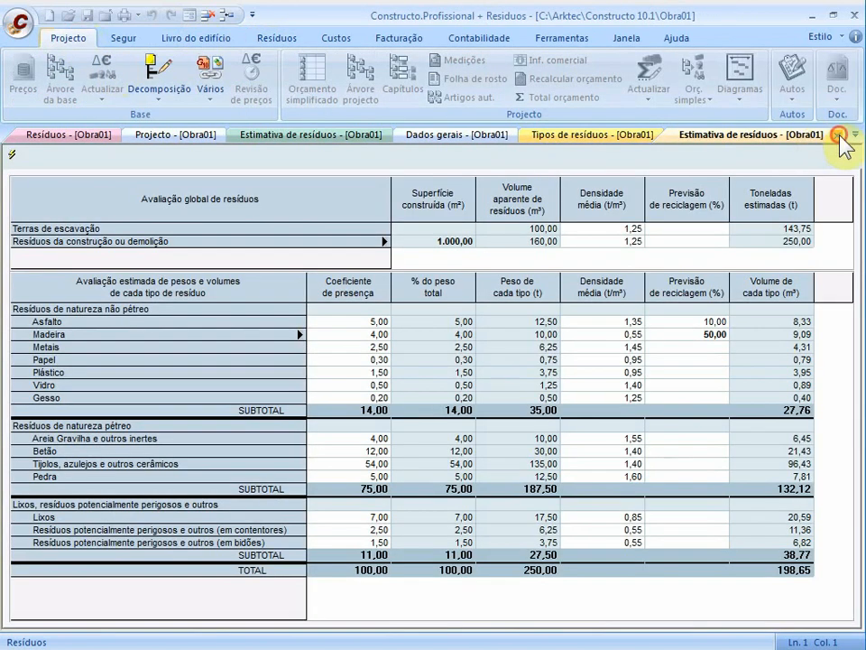
{"action": "left_click", "coordinate": [840, 135]}
{"action": "left_click", "coordinate": [572, 141]}
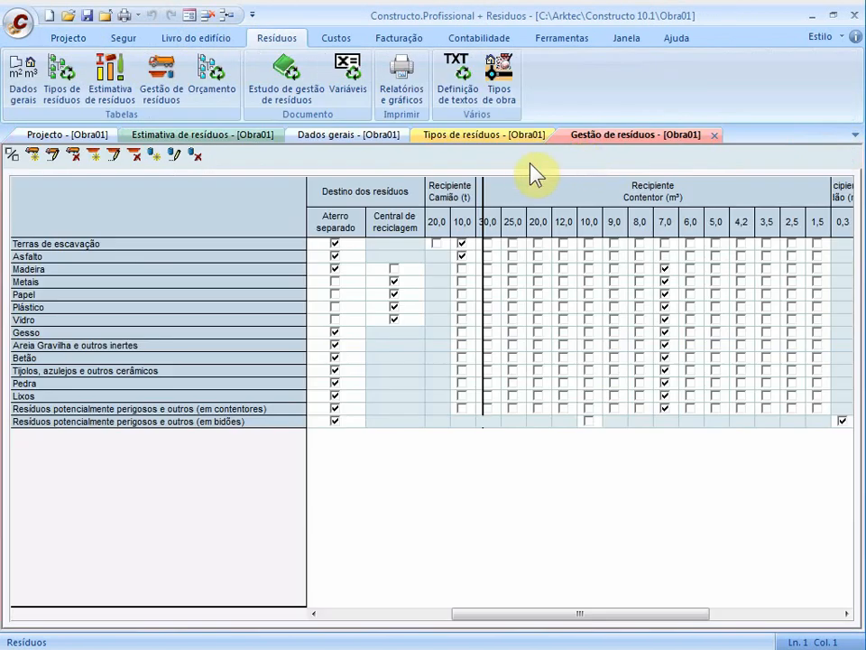
Step: Open the waste management study document and view its chapters Condições técnicas, Planos de gestão de resíduos, Orçamento and Conclusão
{"action": "left_click", "coordinate": [292, 76]}
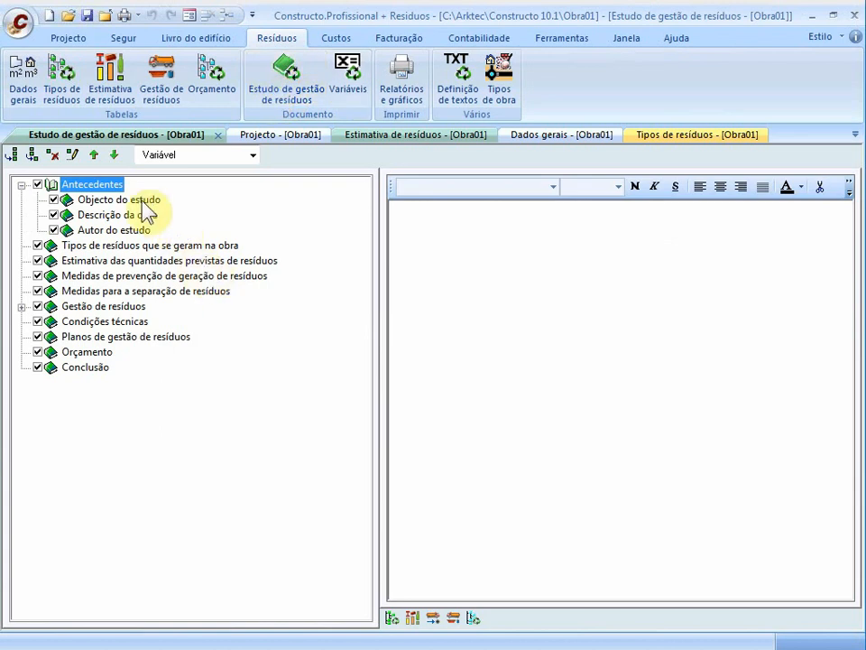
{"action": "left_click", "coordinate": [20, 184]}
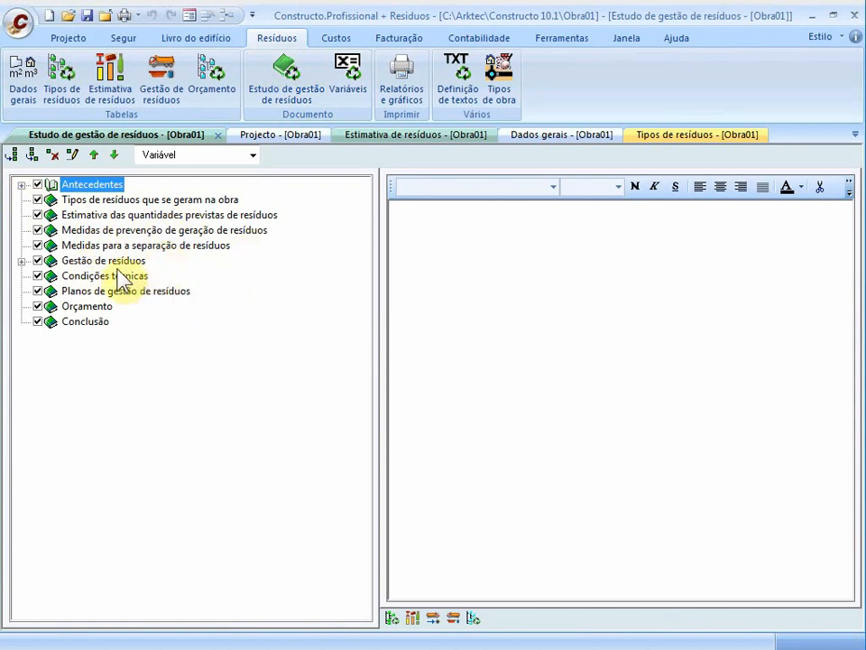
{"action": "left_click", "coordinate": [21, 261]}
{"action": "left_click", "coordinate": [21, 260]}
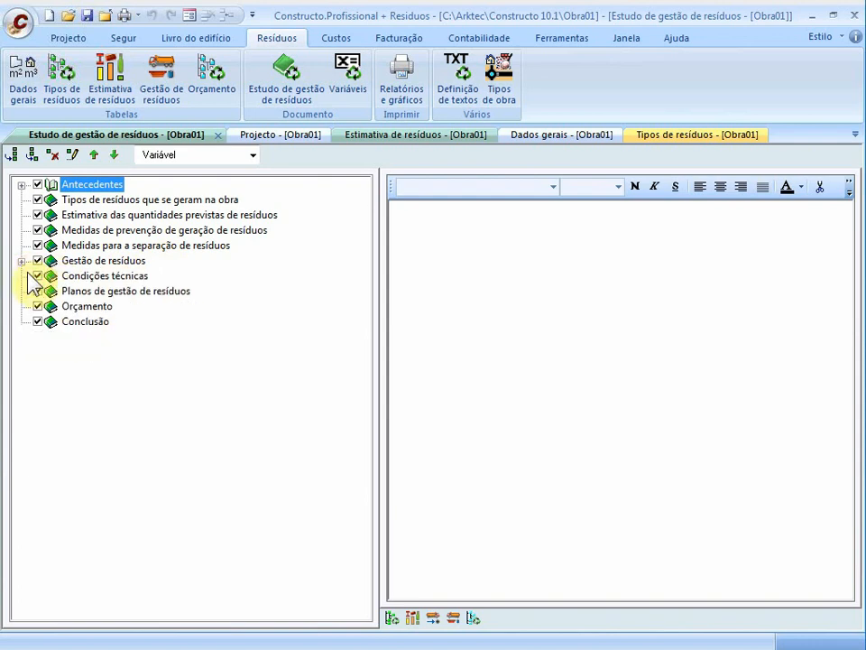
{"action": "left_click", "coordinate": [55, 277]}
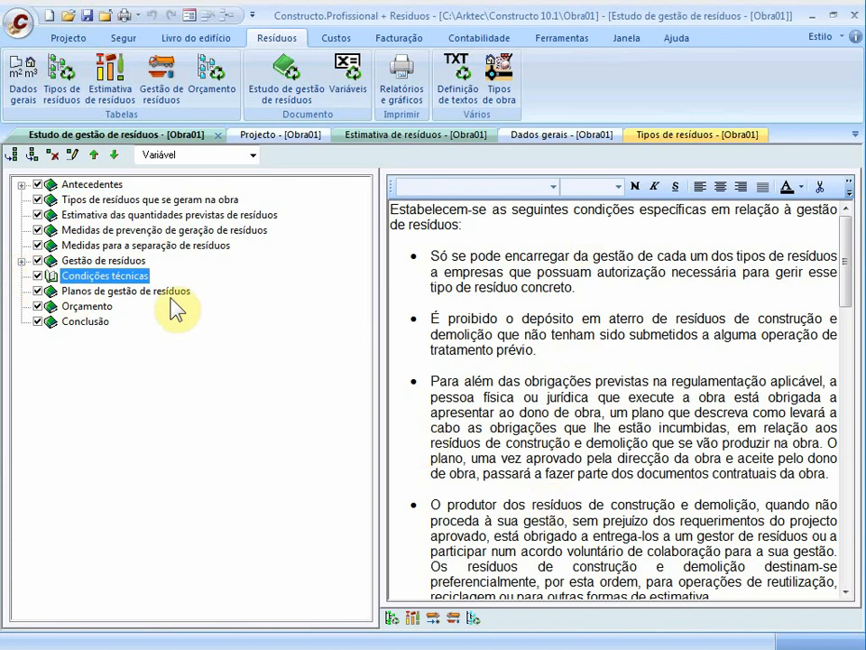
{"action": "left_click", "coordinate": [128, 292]}
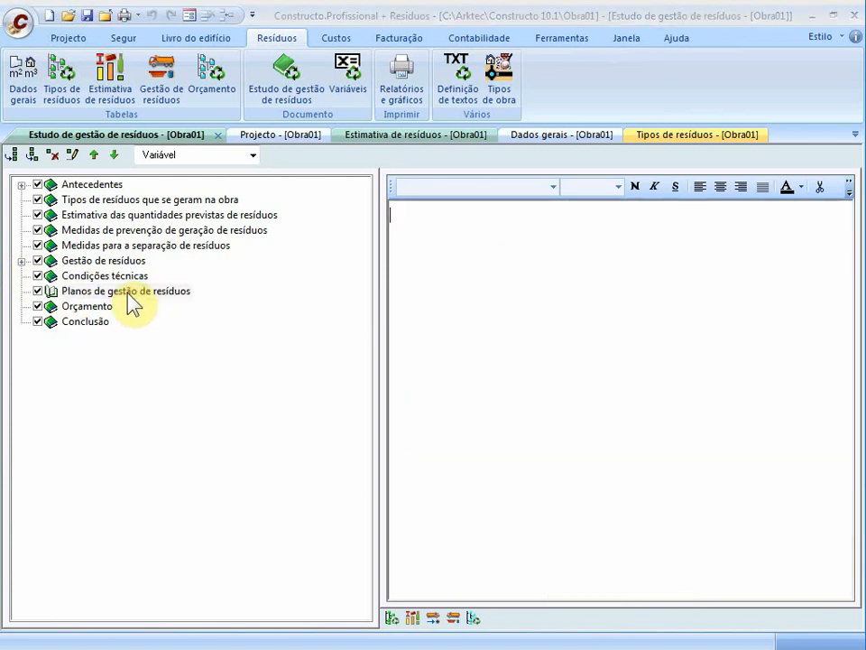
{"action": "left_click", "coordinate": [102, 306]}
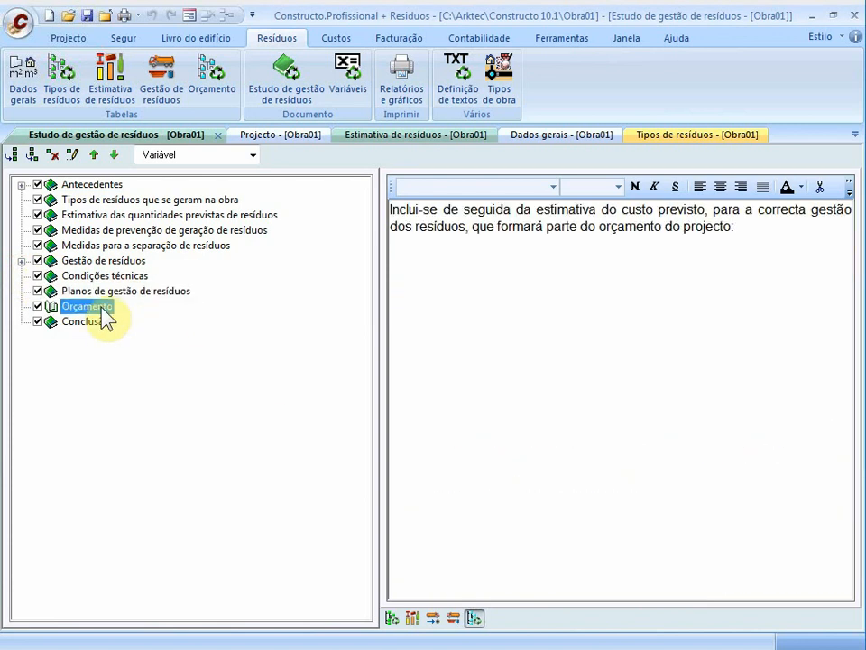
{"action": "left_click", "coordinate": [98, 326]}
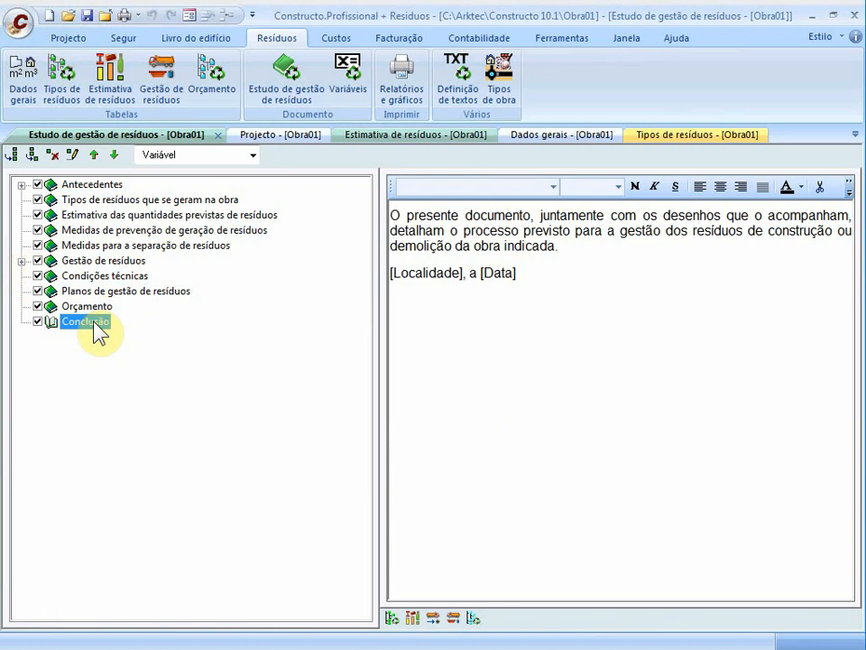
Step: Expand the Antecedentes chapter and read the Objecto do estudo and Descrição da obra texts, including the bracketed variables
{"action": "left_click", "coordinate": [22, 184]}
{"action": "left_click", "coordinate": [91, 201]}
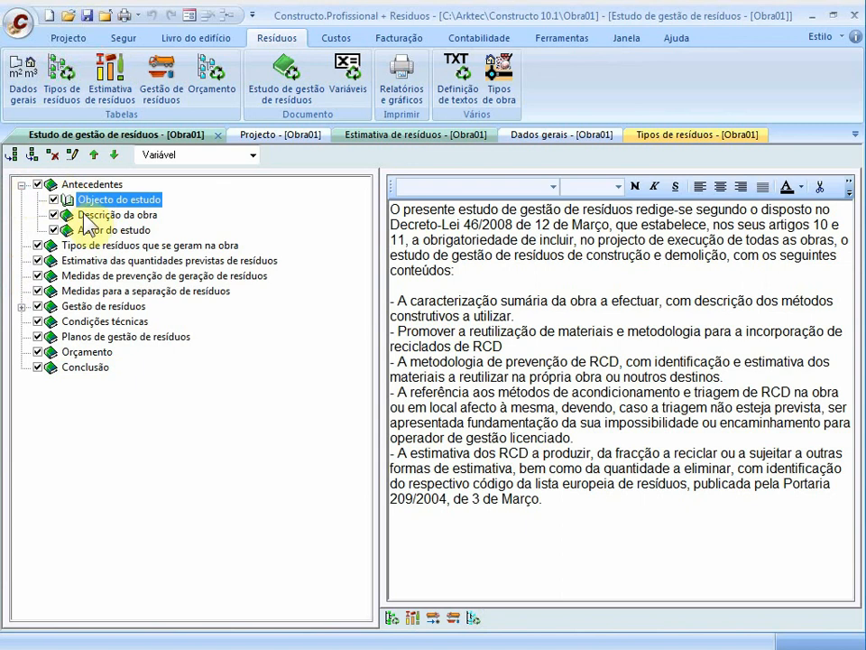
{"action": "left_click", "coordinate": [94, 217]}
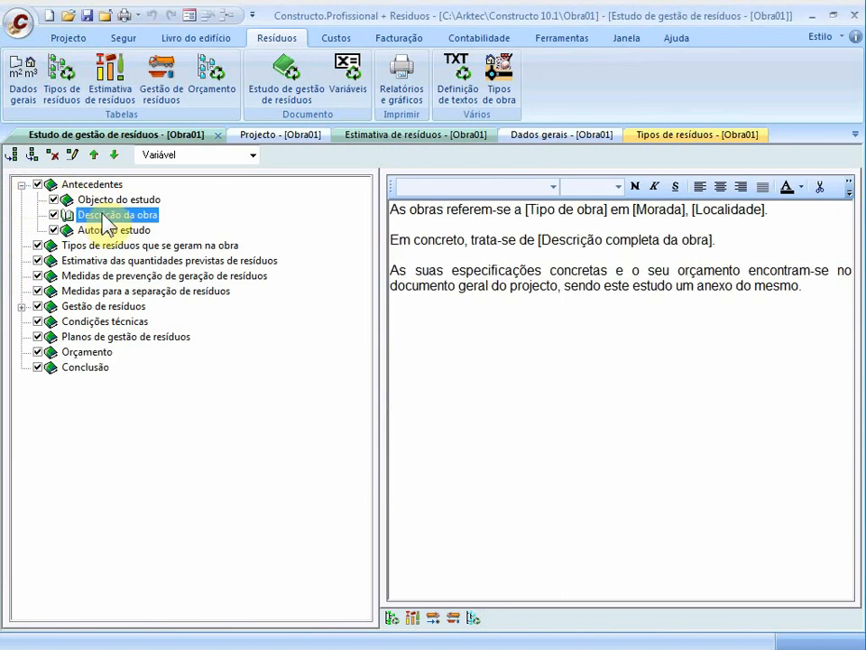
{"action": "left_click", "coordinate": [527, 211]}
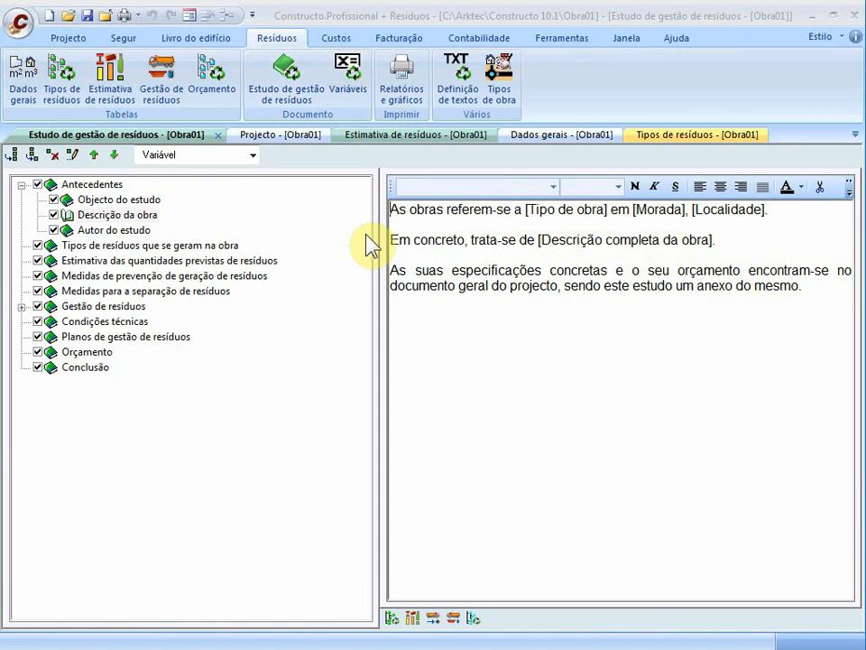
Step: View the text of the chapter Tipos de resíduos que se geram na obra, leaving its title as it is
{"action": "left_click", "coordinate": [139, 246]}
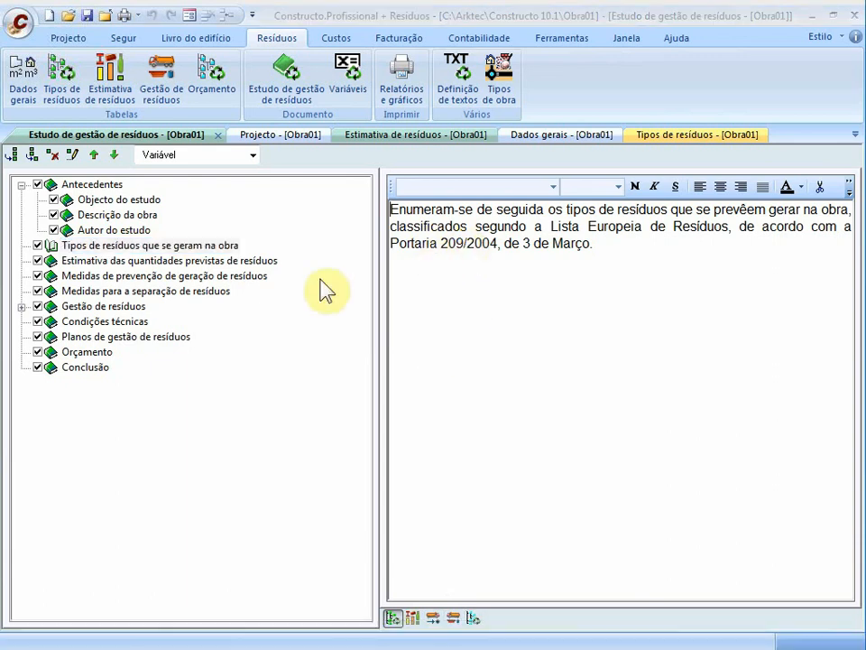
{"action": "left_click", "coordinate": [228, 242]}
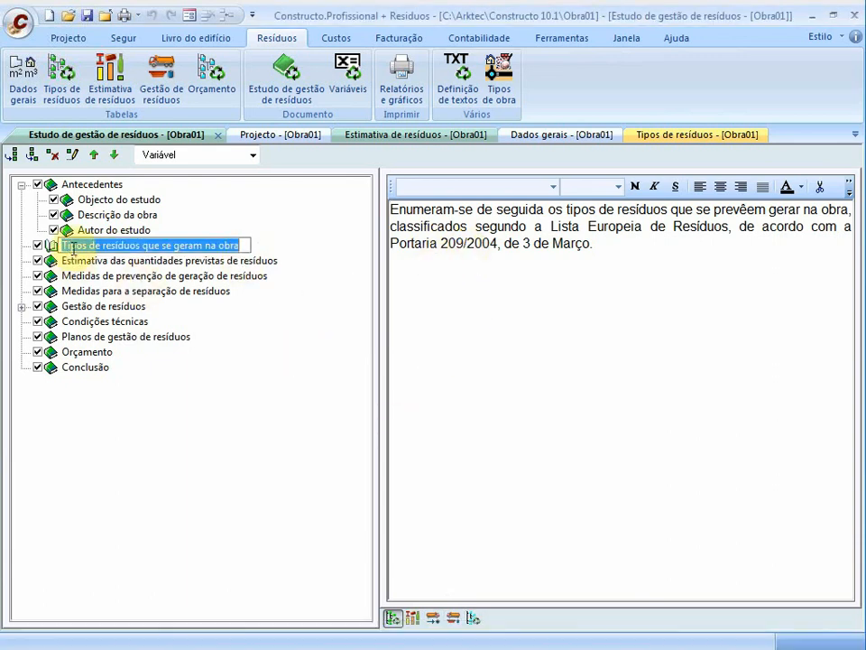
{"action": "left_click", "coordinate": [435, 266]}
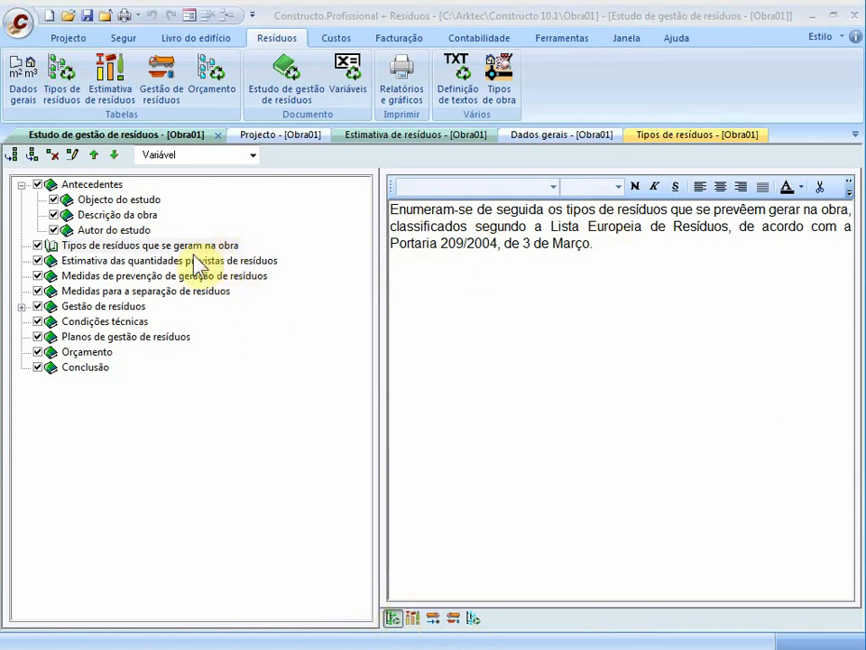
{"action": "left_click", "coordinate": [304, 236]}
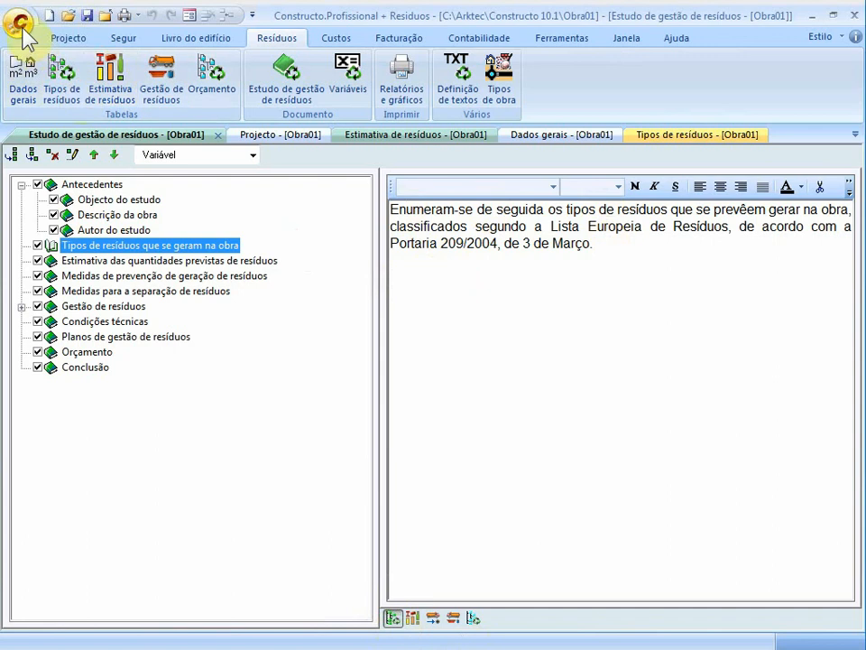
Step: Generate the waste management study report and widen the bookmark list of its preview
{"action": "left_click", "coordinate": [411, 98]}
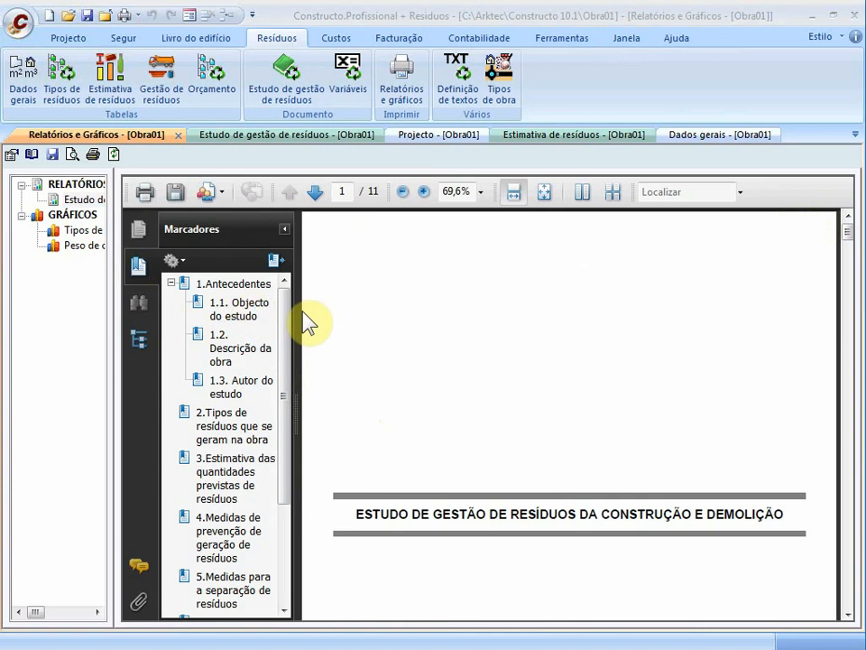
{"action": "left_click_drag", "start_coordinate": [299, 306], "coordinate": [336, 309]}
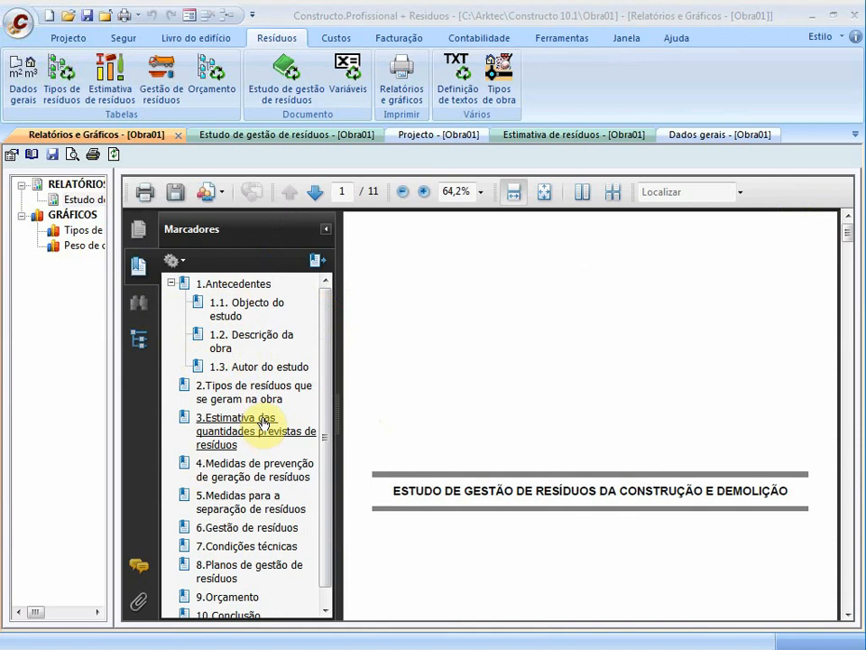
Step: Examine section 2, Tipos de resíduos que se geram na obra, of the report with its introductory text and coded waste list
{"action": "left_click", "coordinate": [271, 389]}
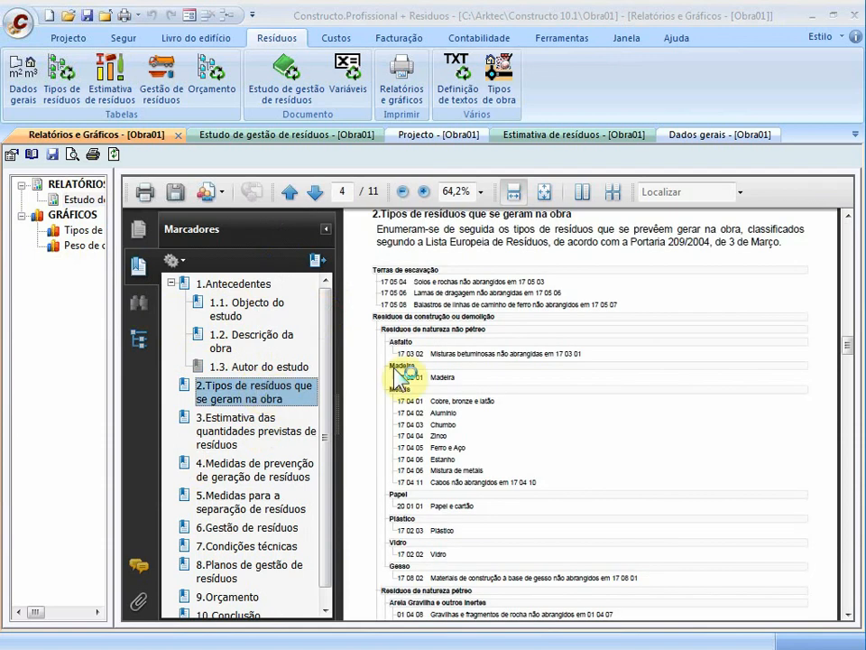
{"action": "left_click", "coordinate": [849, 217]}
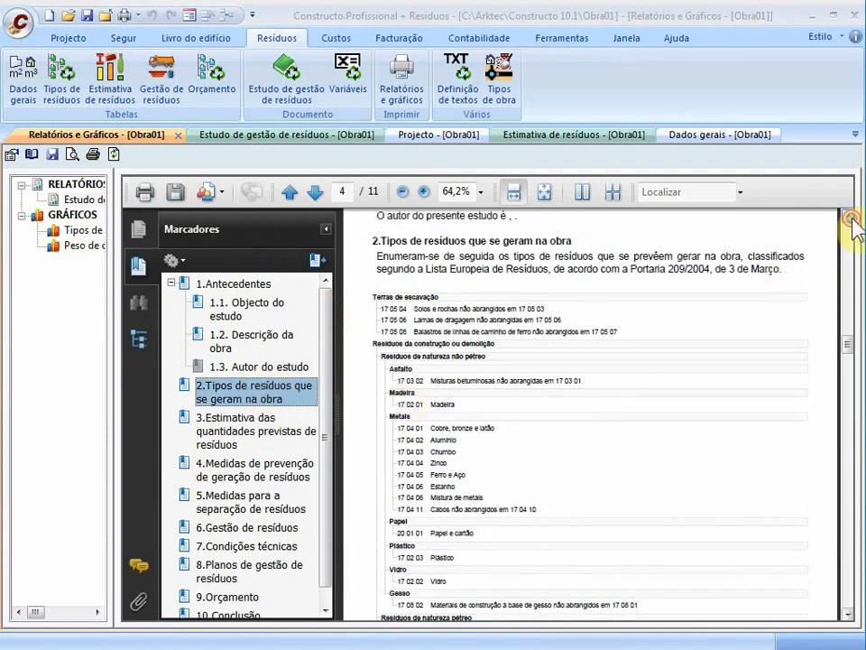
{"action": "left_click", "coordinate": [848, 217]}
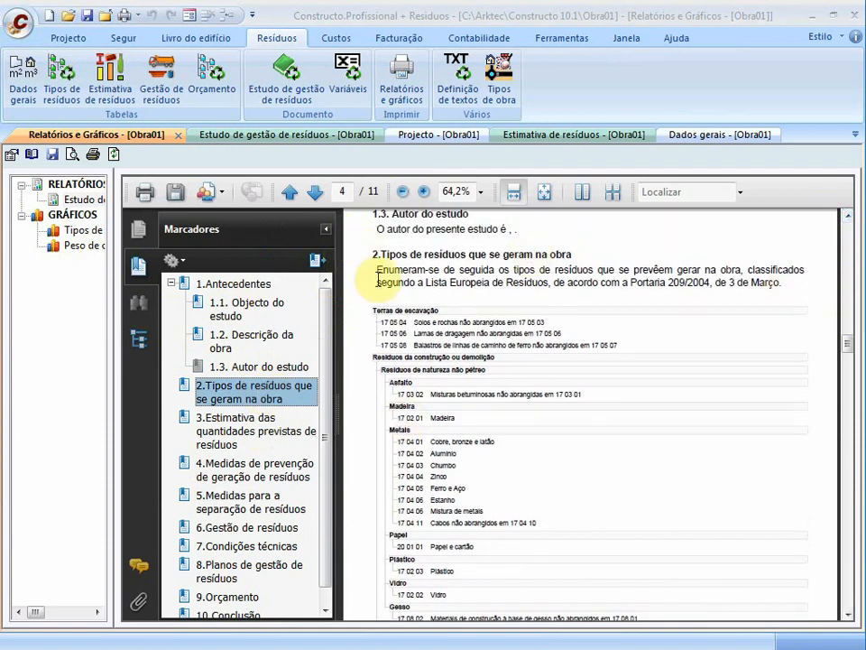
{"action": "left_click_drag", "start_coordinate": [379, 270], "coordinate": [781, 283]}
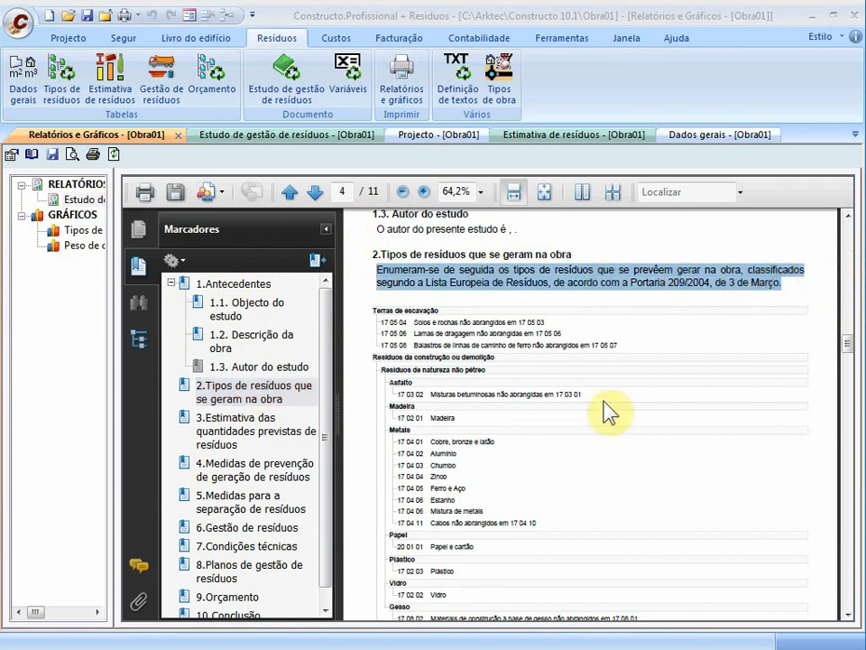
{"action": "left_click", "coordinate": [623, 417]}
{"action": "scroll", "coordinate": [697, 451], "scroll_direction": "down", "scroll_amount": 3}
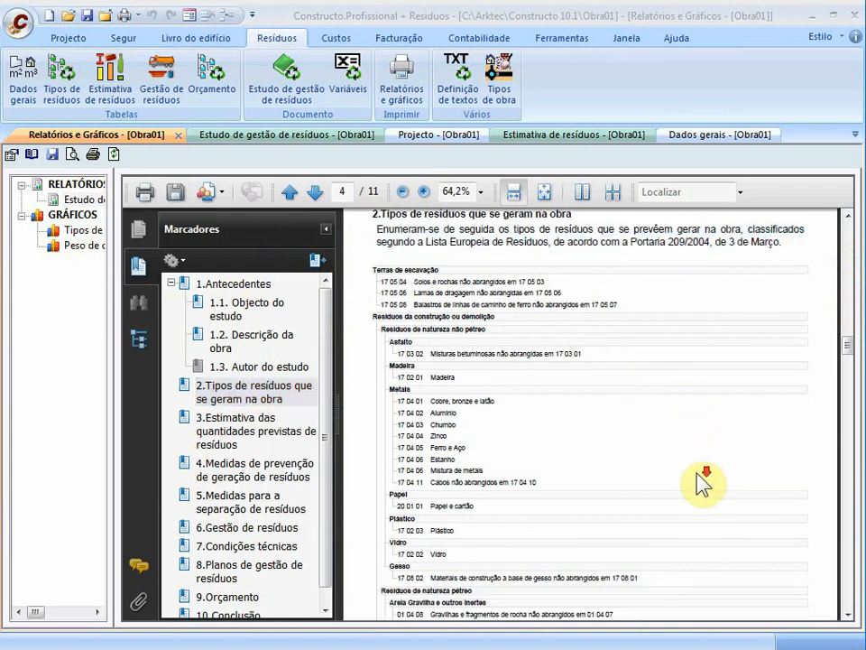
{"action": "scroll", "coordinate": [700, 485], "scroll_direction": "down", "scroll_amount": 3}
{"action": "scroll", "coordinate": [700, 486], "scroll_direction": "down", "scroll_amount": 5}
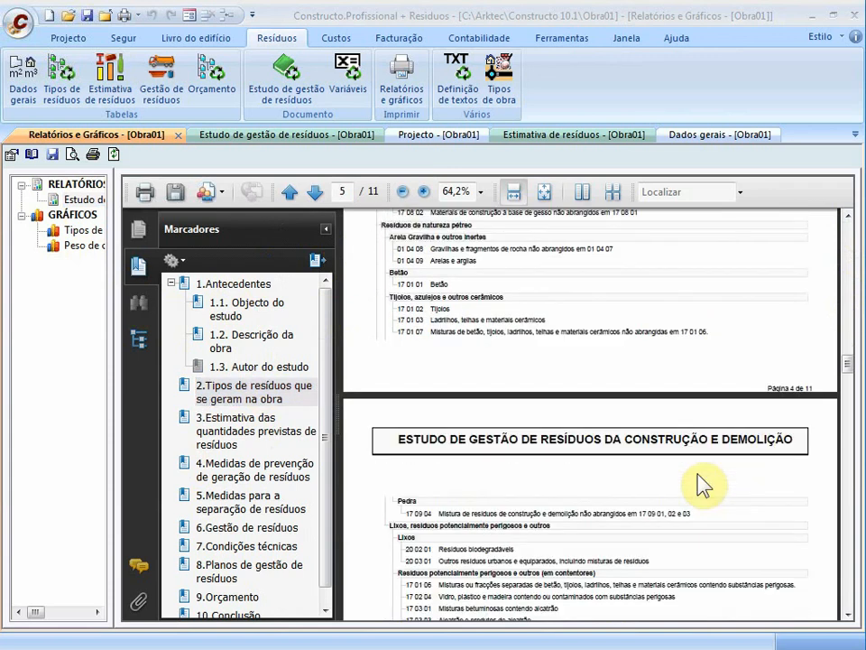
{"action": "scroll", "coordinate": [700, 486], "scroll_direction": "down", "scroll_amount": 3}
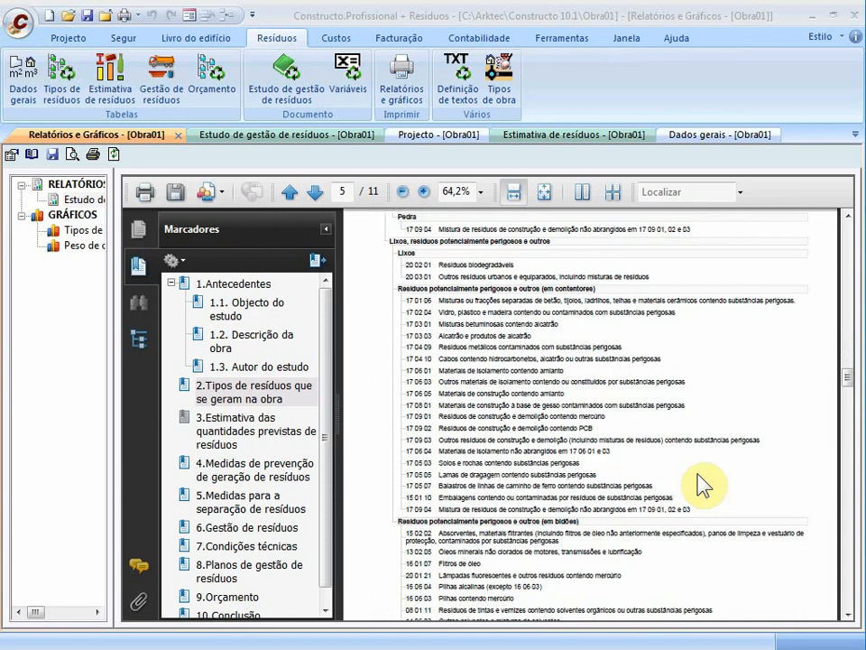
{"action": "scroll", "coordinate": [700, 487], "scroll_direction": "down", "scroll_amount": 3}
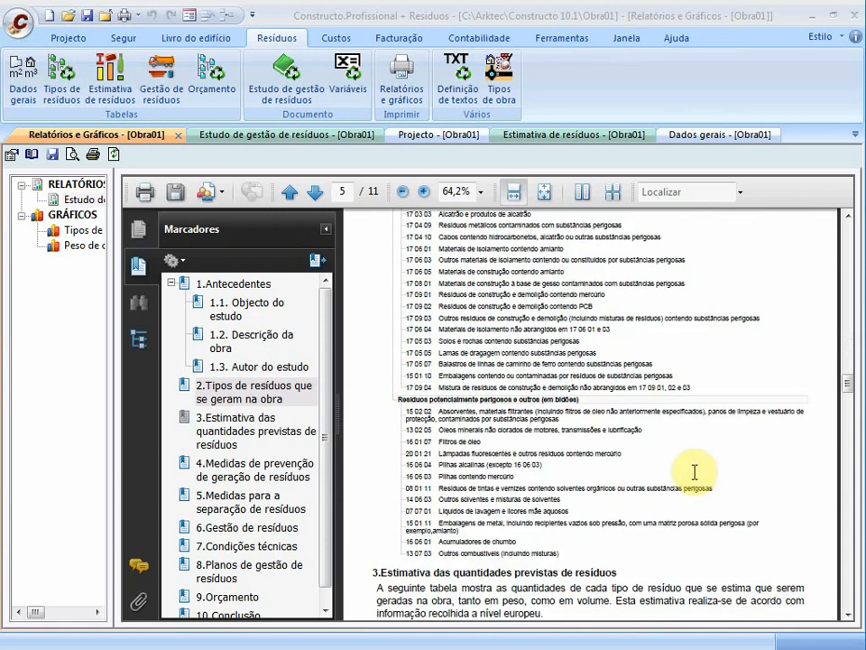
Step: Examine section 3, Estimativa das quantidades previstas de resíduos, with its global evaluation and per-type weight and volume tables
{"action": "left_click", "coordinate": [228, 426]}
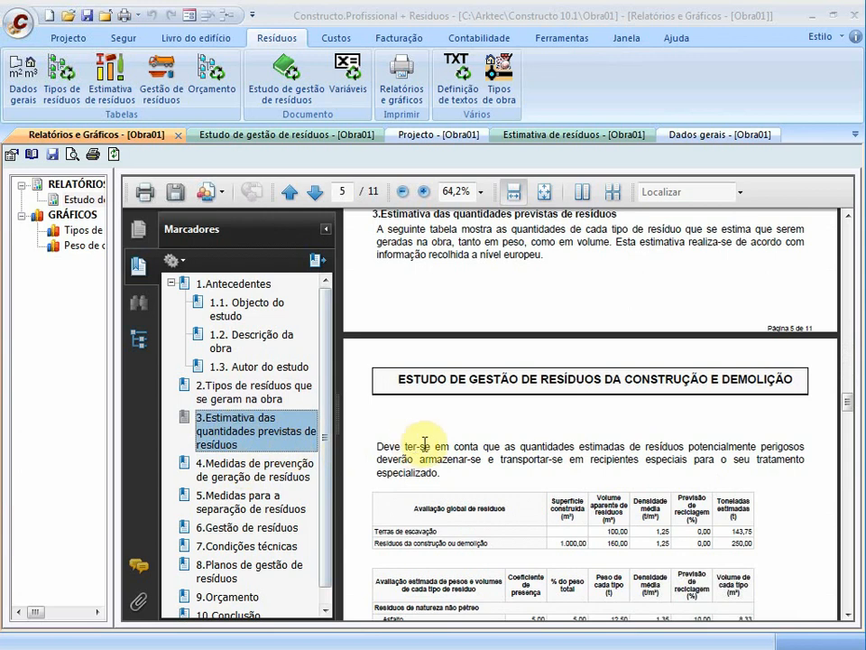
{"action": "scroll", "coordinate": [424, 442], "scroll_direction": "down", "scroll_amount": 3}
{"action": "scroll", "coordinate": [424, 443], "scroll_direction": "down", "scroll_amount": 1}
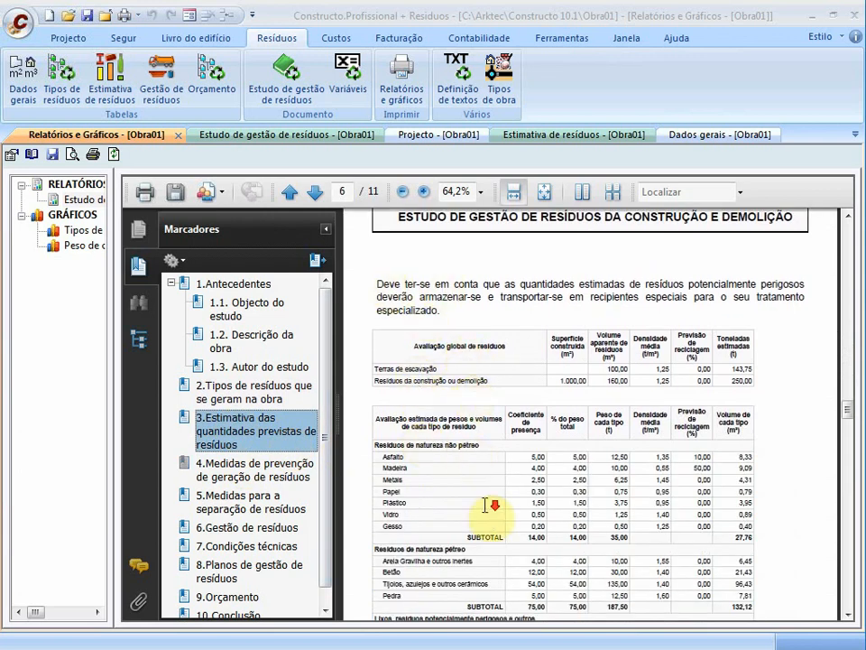
{"action": "scroll", "coordinate": [488, 509], "scroll_direction": "down", "scroll_amount": 2}
{"action": "scroll", "coordinate": [485, 506], "scroll_direction": "down", "scroll_amount": 2}
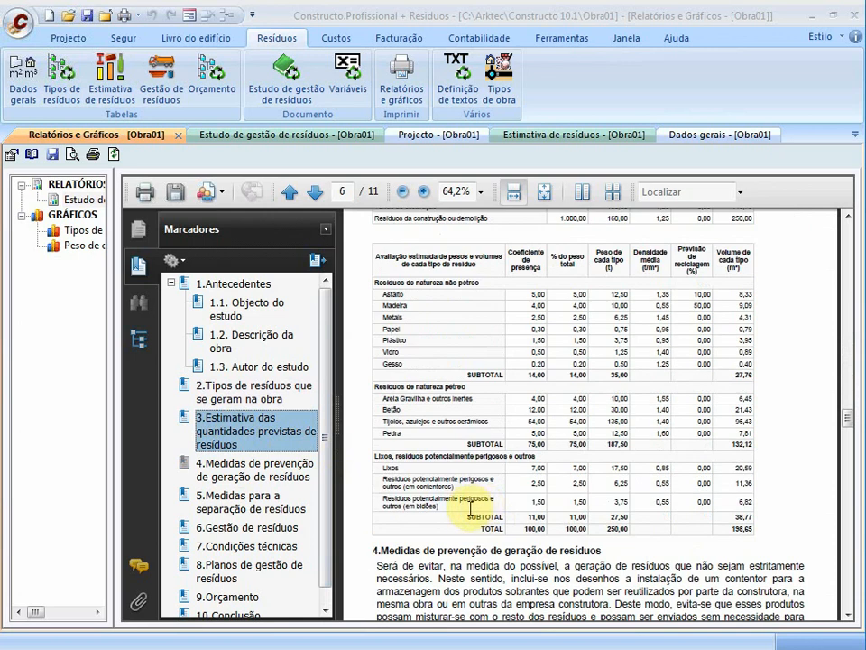
Step: Review the report from section 4, Medidas de prevenção de geração de resíduos, through the destination and container tables of section 6
{"action": "left_click", "coordinate": [309, 471]}
{"action": "scroll", "coordinate": [384, 476], "scroll_direction": "down", "scroll_amount": 4}
{"action": "scroll", "coordinate": [383, 476], "scroll_direction": "down", "scroll_amount": 7}
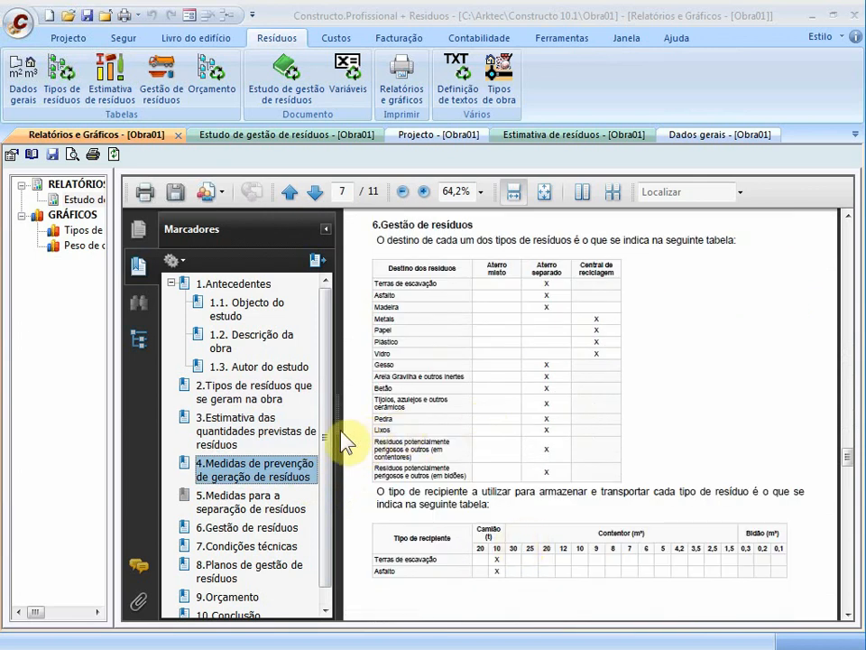
Step: Go to section 9, Orçamento, of the report to view the waste transport costs
{"action": "scroll", "coordinate": [333, 460], "scroll_direction": "down", "scroll_amount": 1}
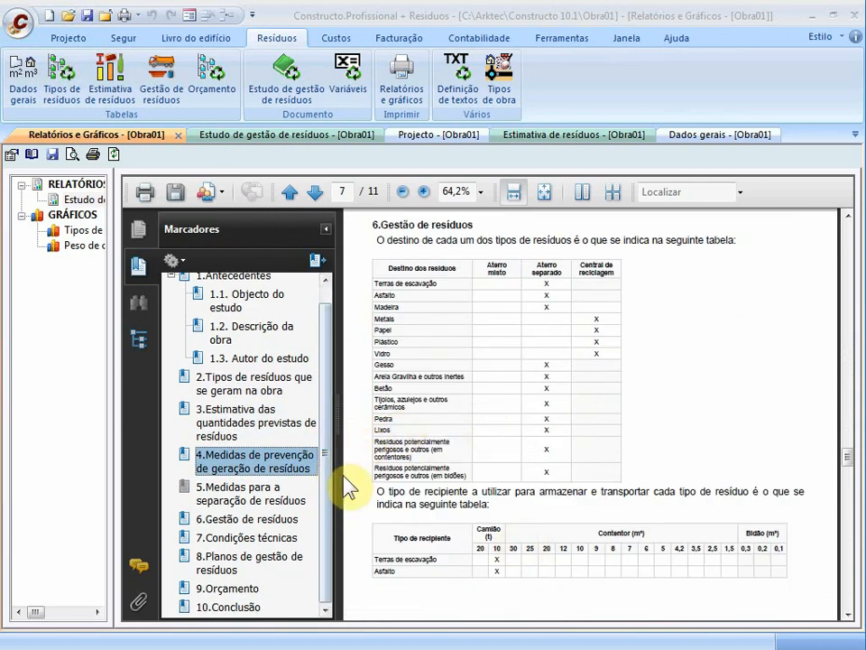
{"action": "left_click", "coordinate": [242, 588]}
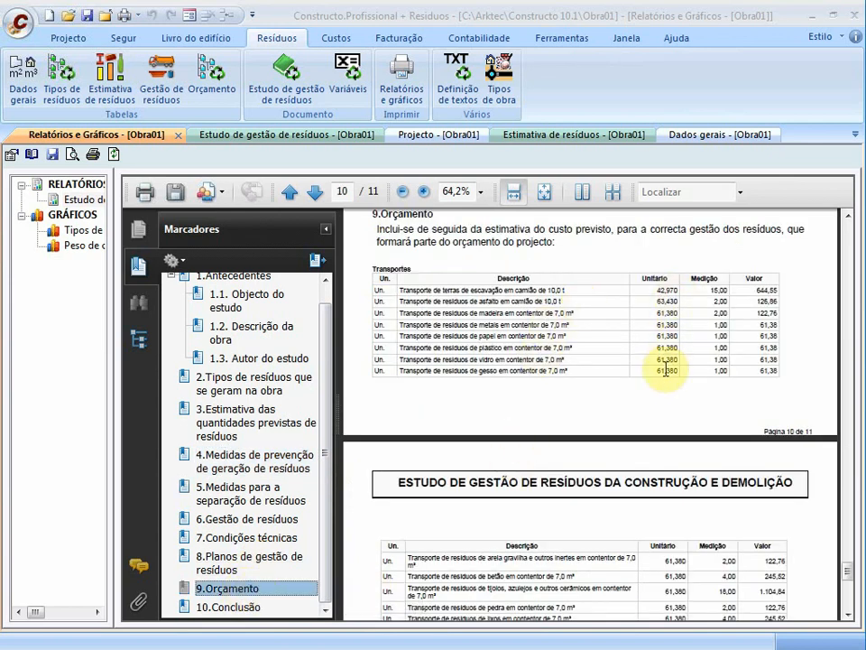
Step: Examine the remaining transport costs and the Taxas table of section 9, Orçamento, on page 11 of the report
{"action": "scroll", "coordinate": [590, 425], "scroll_direction": "down", "scroll_amount": 5}
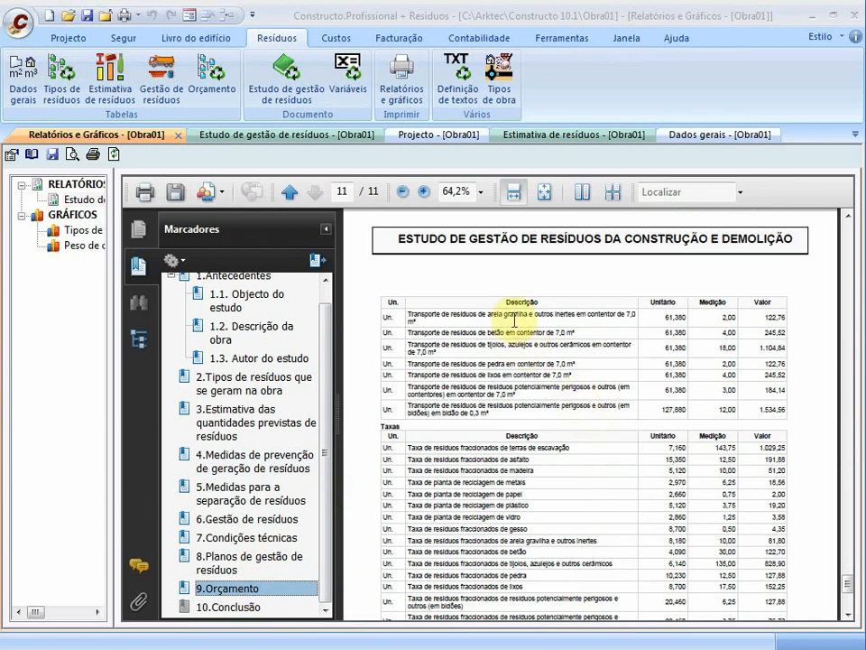
{"action": "scroll", "coordinate": [448, 485], "scroll_direction": "down", "scroll_amount": 3}
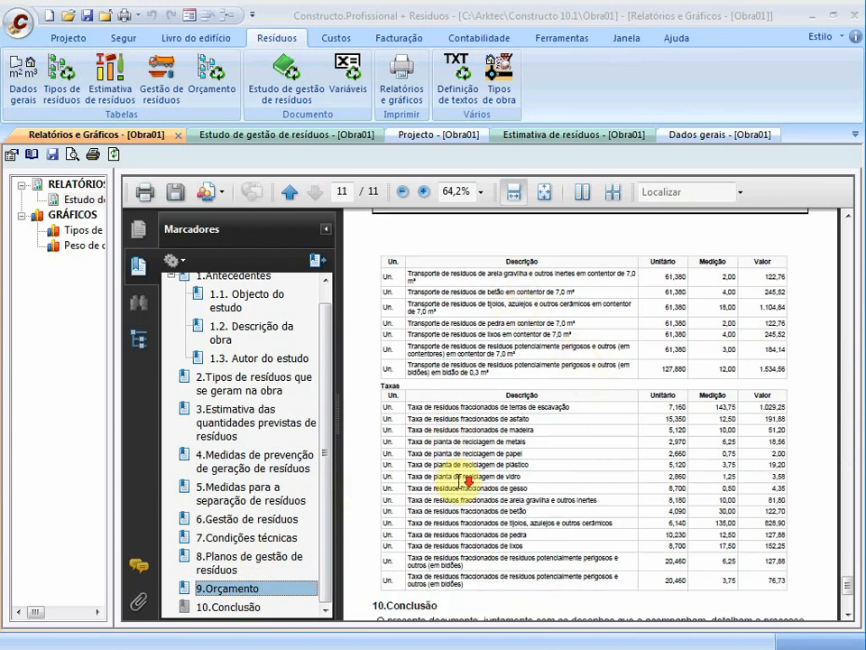
{"action": "scroll", "coordinate": [451, 483], "scroll_direction": "up", "scroll_amount": 4}
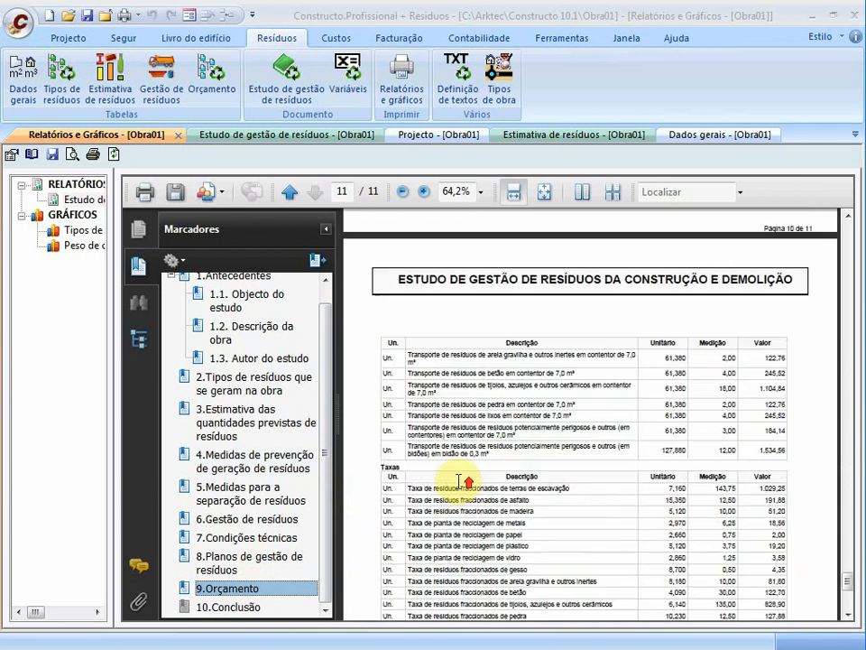
Step: Display the Tipos de resíduos pie chart to examine the share of each waste category
{"action": "left_click", "coordinate": [74, 232]}
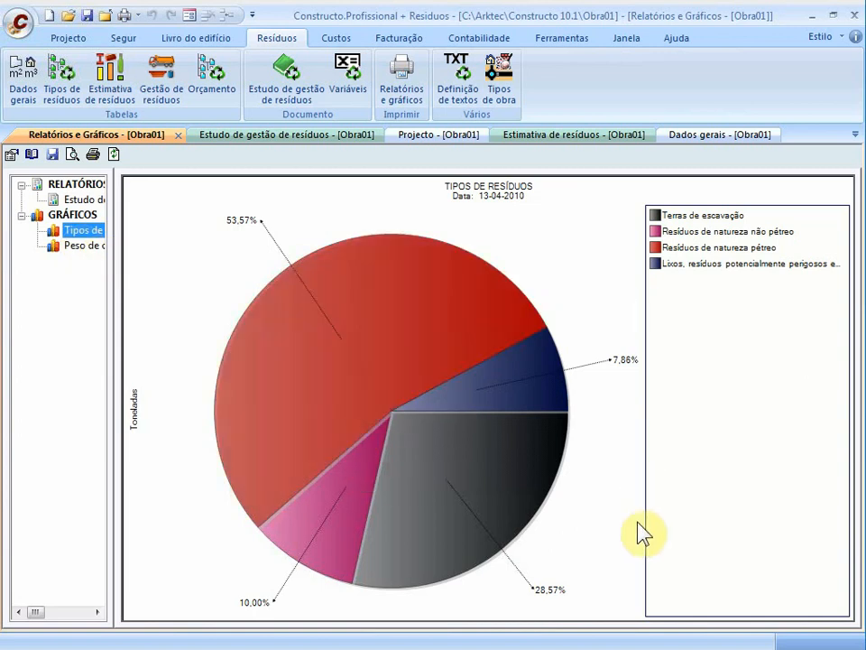
{"action": "mouse_move", "coordinate": [430, 533]}
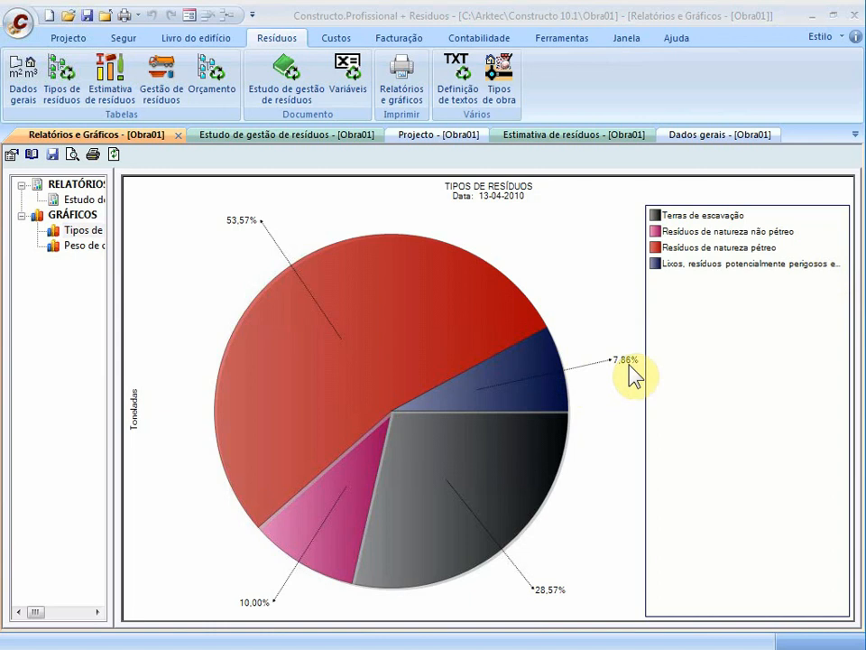
Step: Display the Peso de cada tipo bar chart and check the weights of the Tijolos, azulejos e outros cerâmicos, Betão and Lixos bars
{"action": "left_click", "coordinate": [72, 247]}
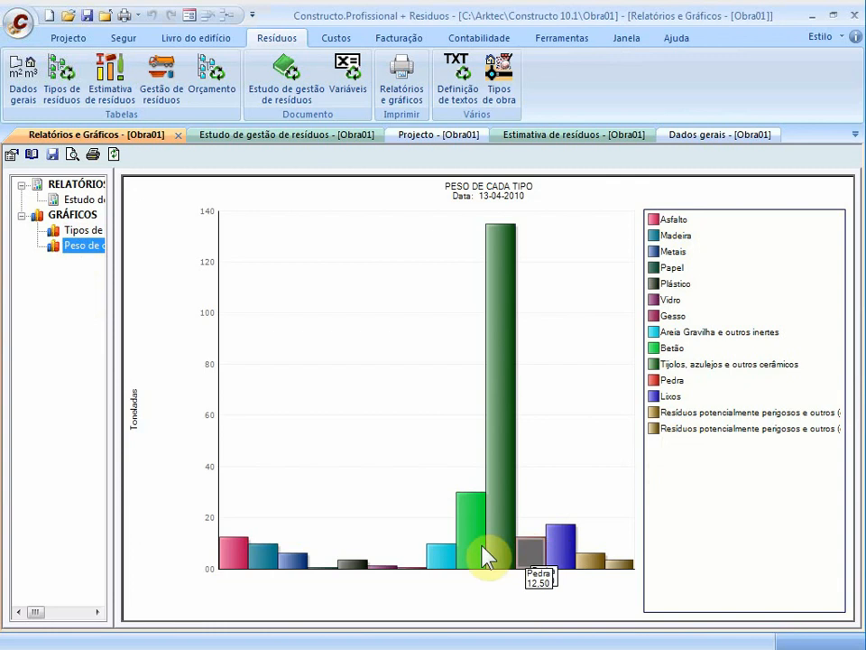
{"action": "mouse_move", "coordinate": [511, 402]}
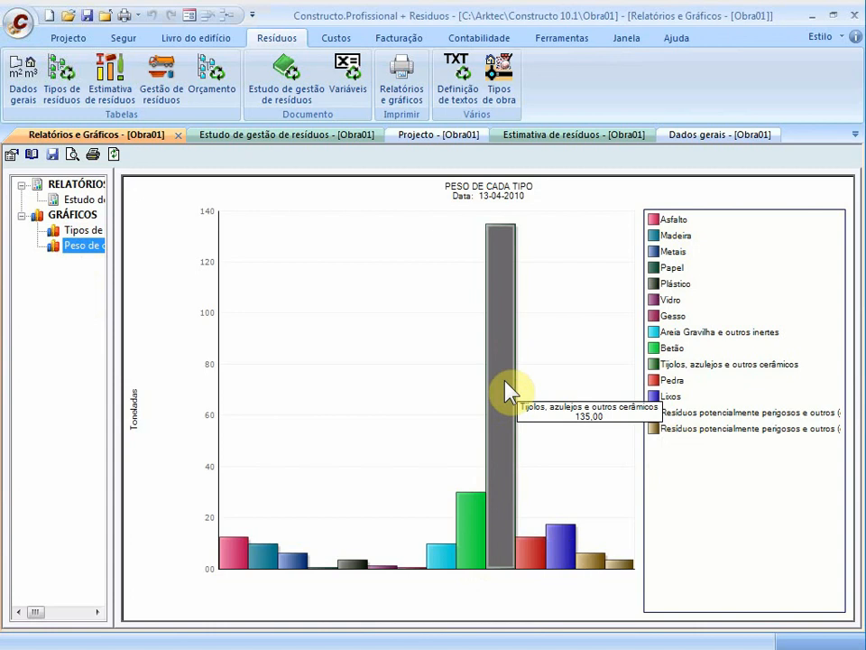
{"action": "mouse_move", "coordinate": [478, 522]}
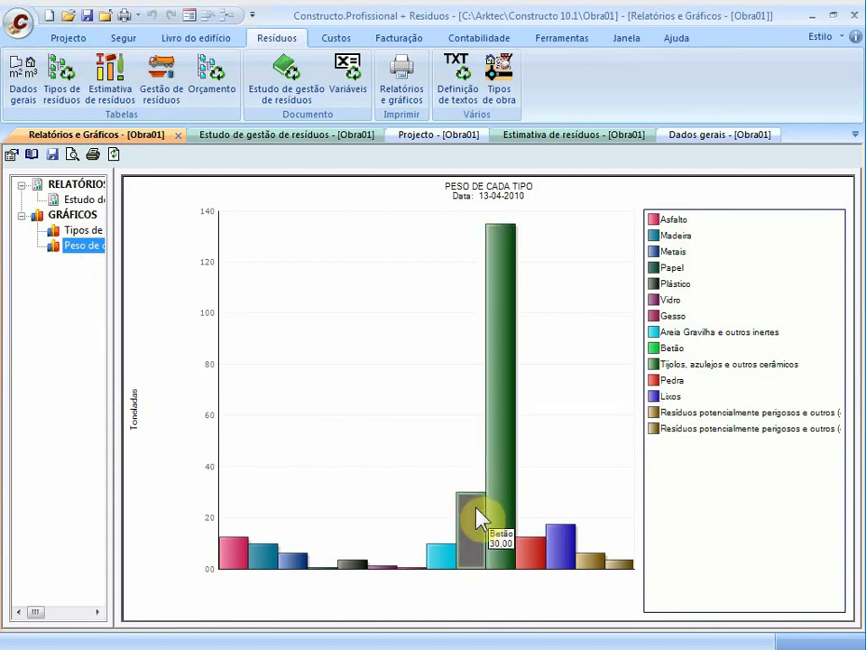
{"action": "mouse_move", "coordinate": [565, 555]}
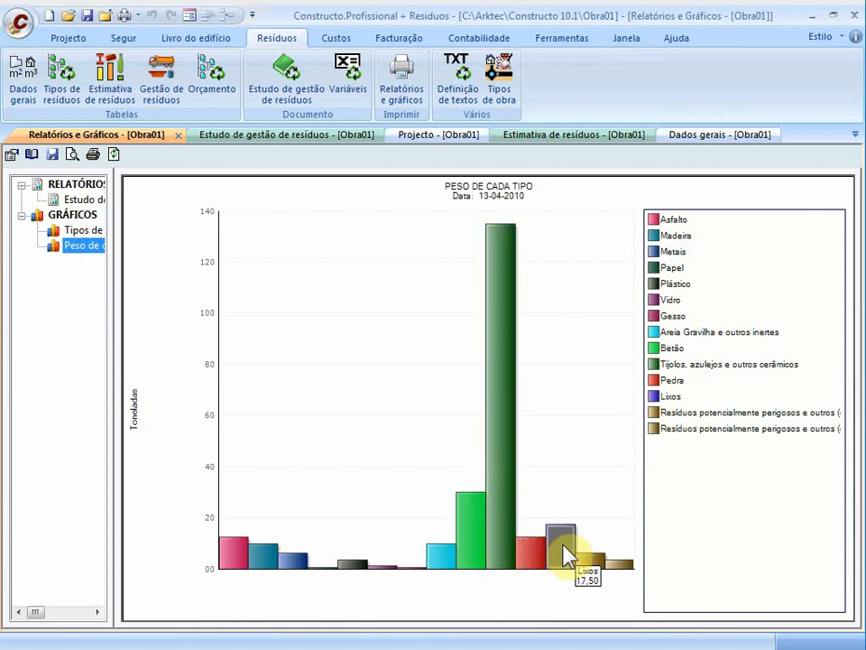